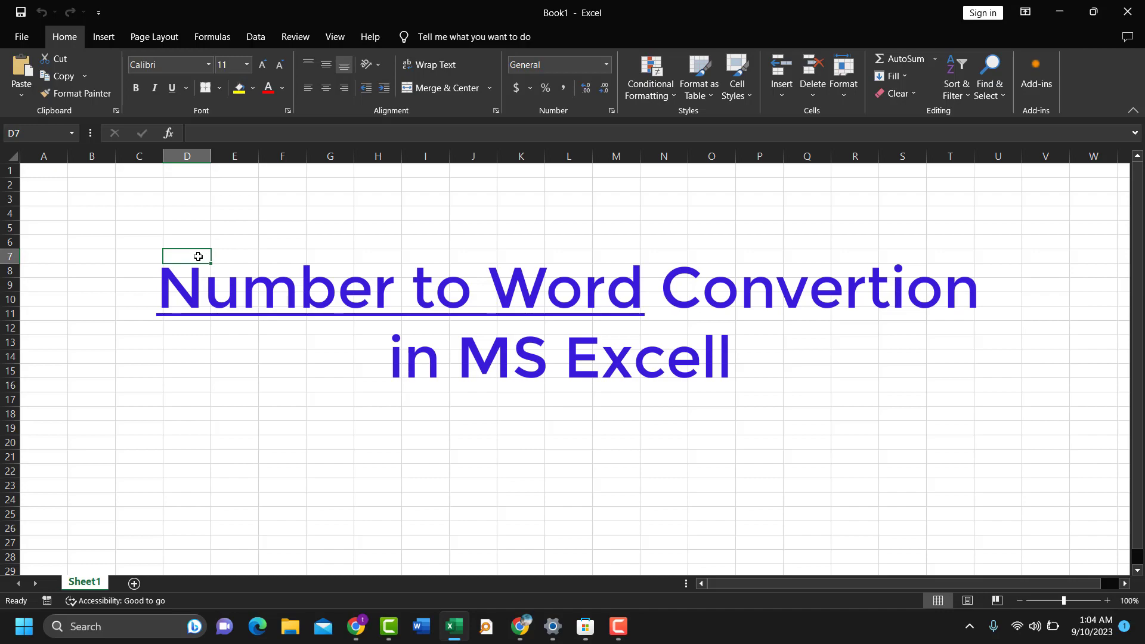
Step: Enter the number 9500 in cell D7
type("950")
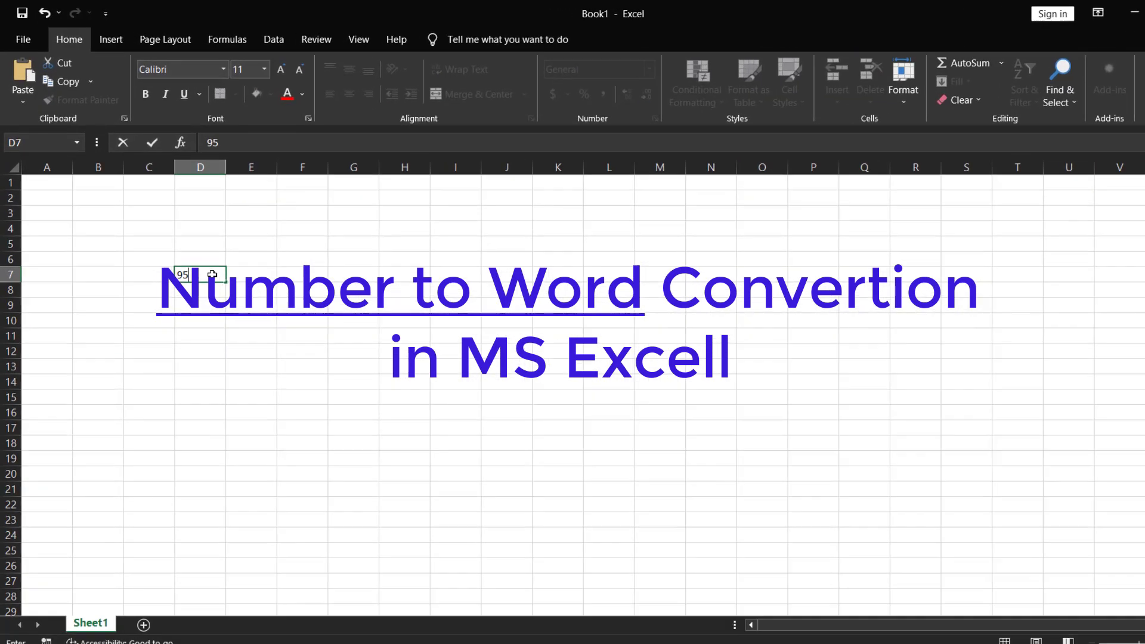
type("0")
key("Tab")
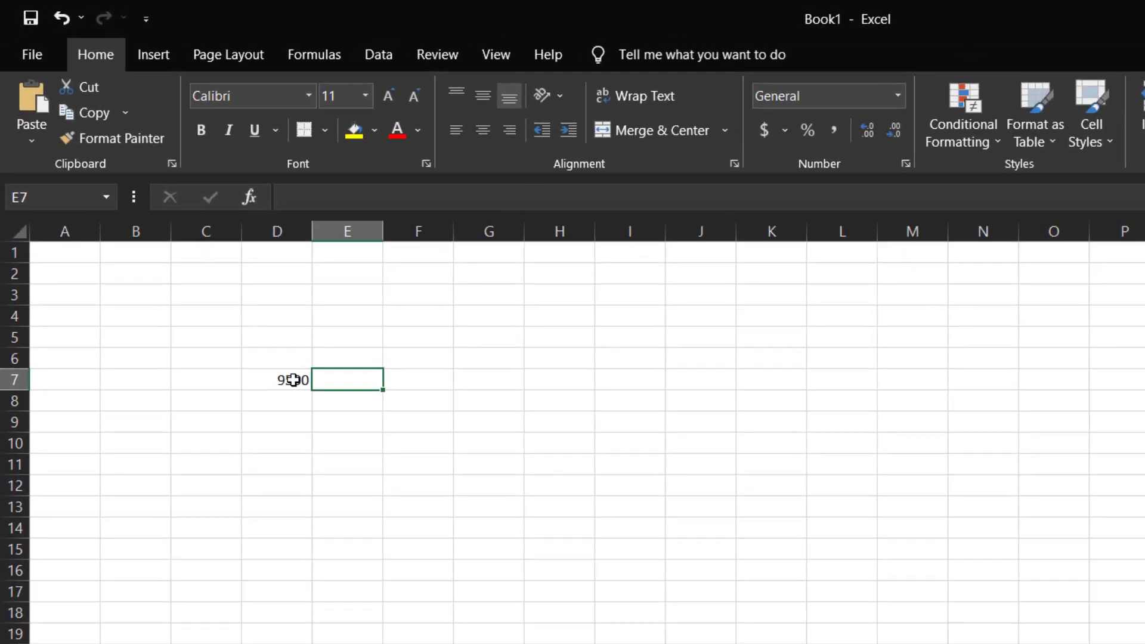
Step: Enter the formula =spellnumber(D7) in cell E7, beside the number
type("=")
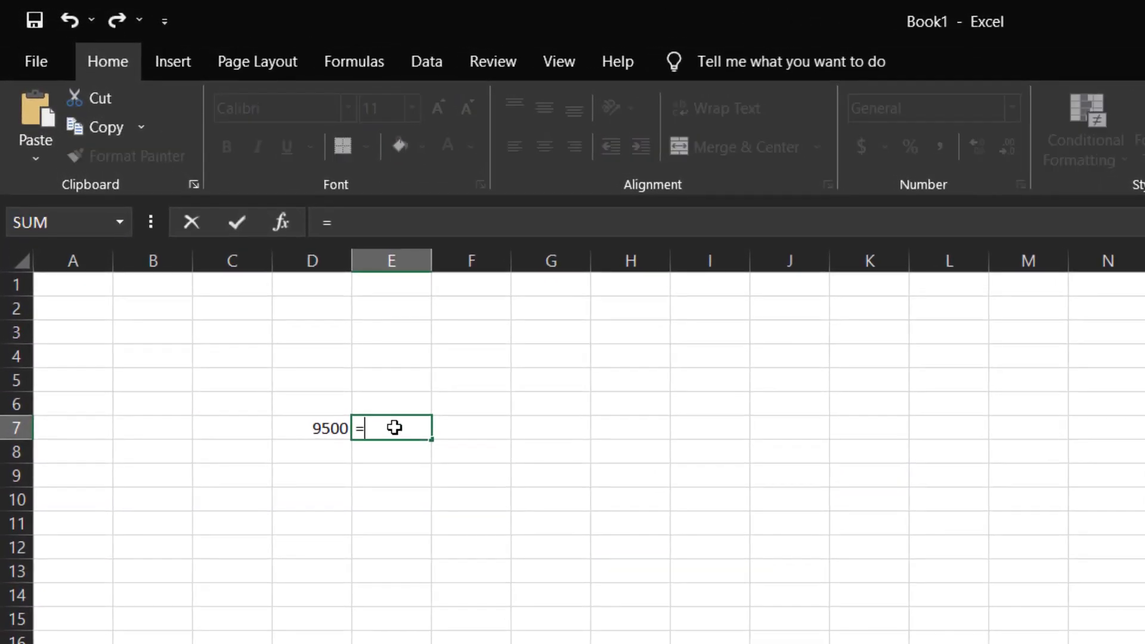
type("spe")
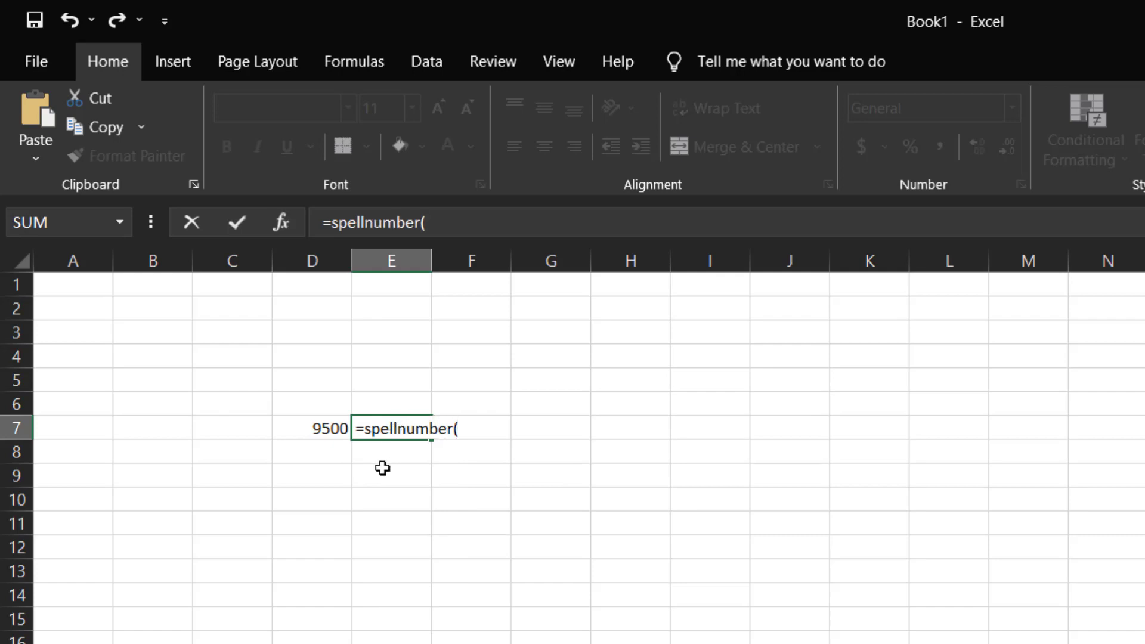
type("llnumber(")
left_click(315, 431)
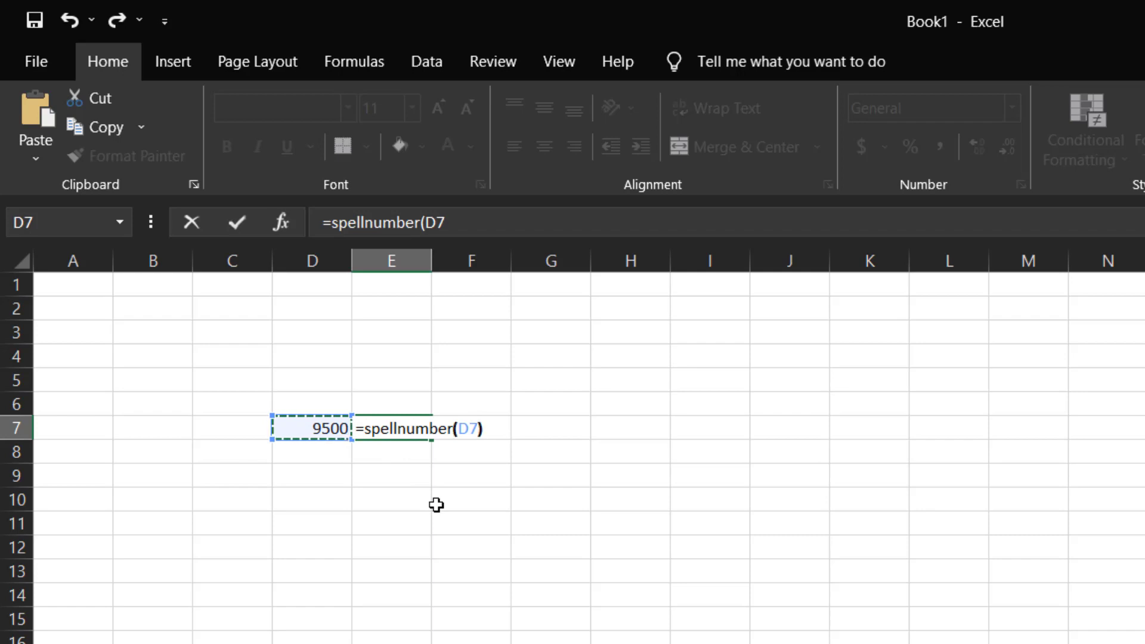
key("Return")
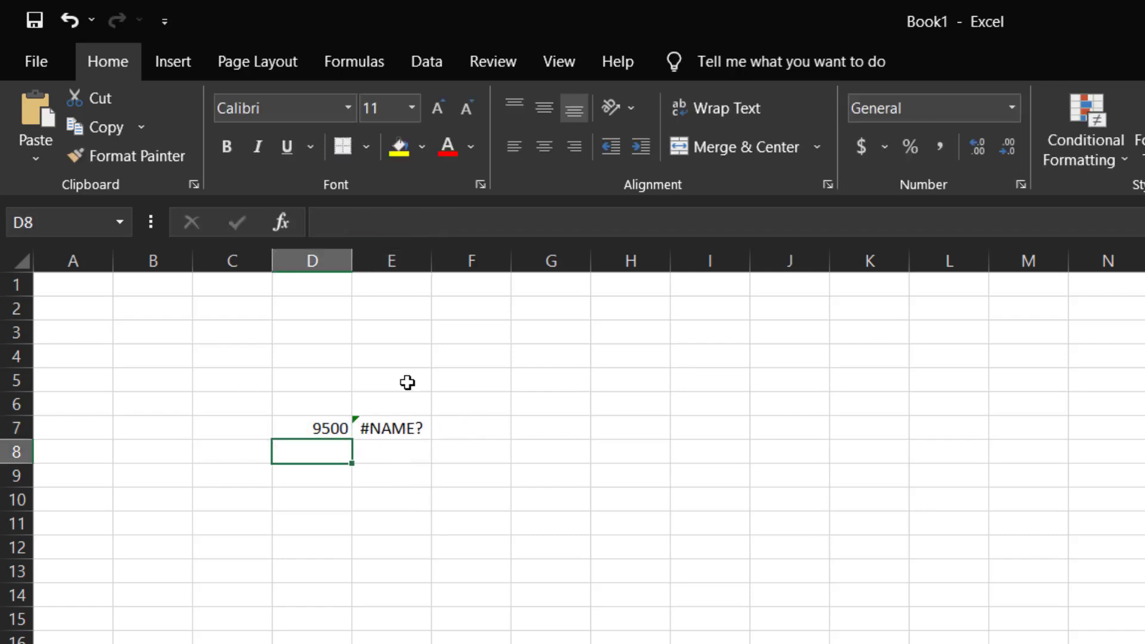
Step: Widen column E slightly and add the headings Number in D6 and Word in E6
left_click_drag(432, 268, 486, 268)
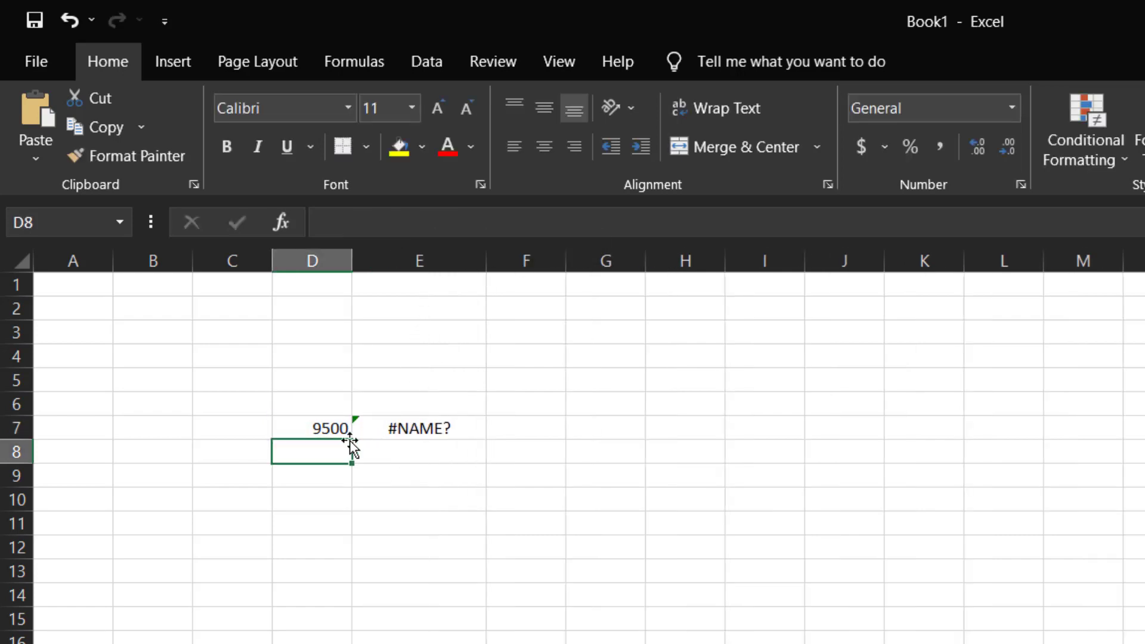
left_click(316, 404)
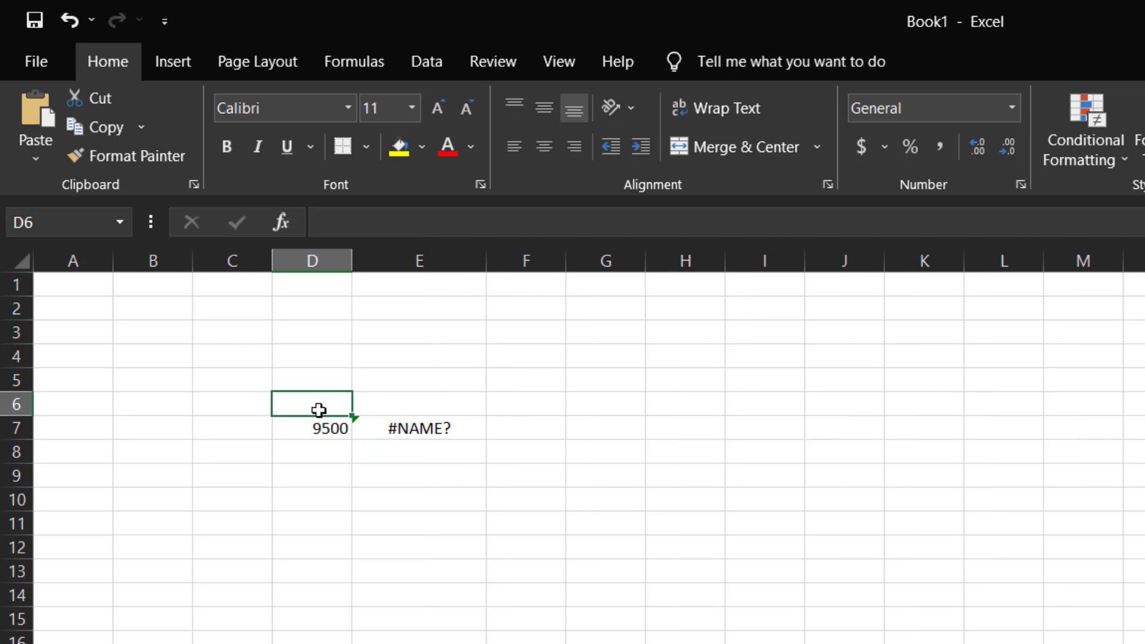
type("Number")
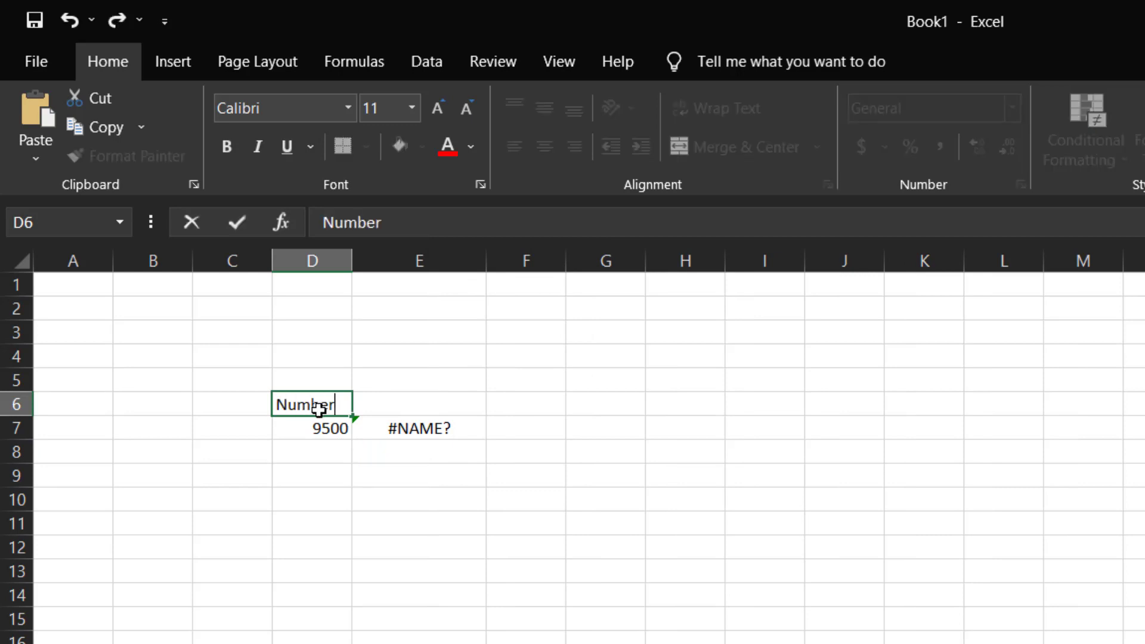
key("Tab")
type("W")
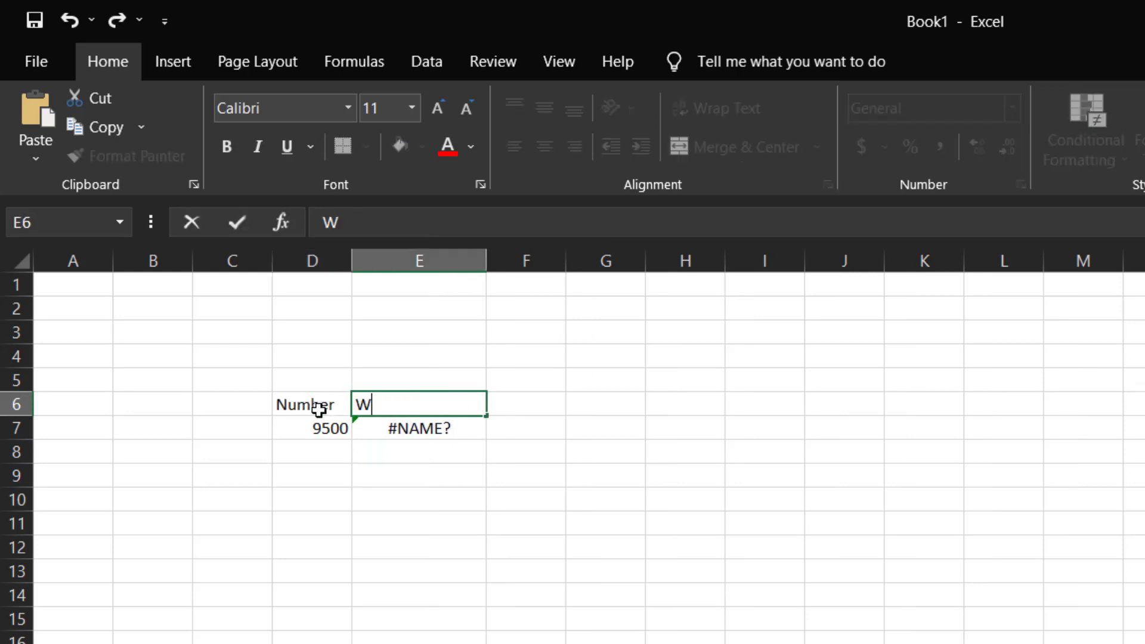
left_click(382, 549)
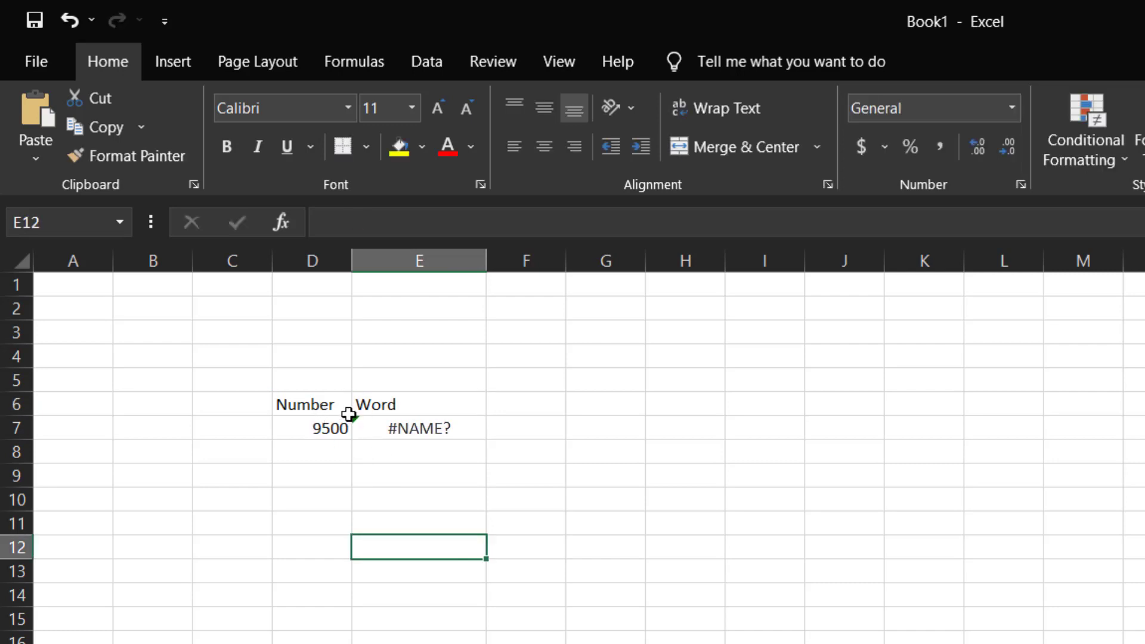
Step: Centre the headings in D6:E6 horizontally and vertically, and make column E much wider for long text
left_click_drag(333, 404, 375, 404)
left_click(544, 146)
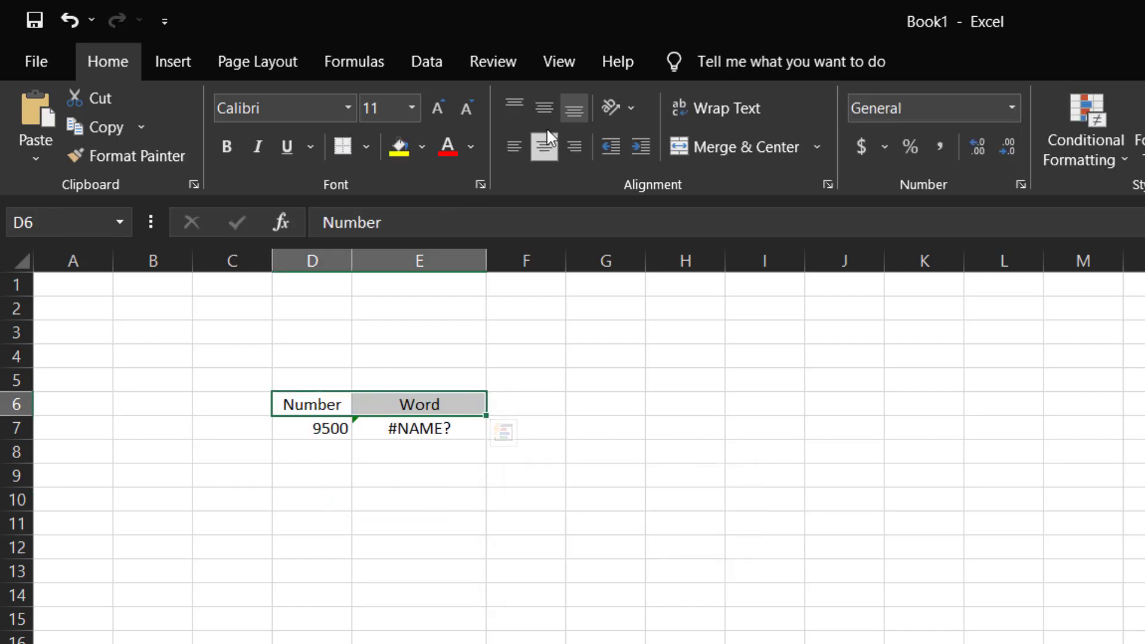
left_click_drag(483, 261, 715, 261)
left_click(560, 491)
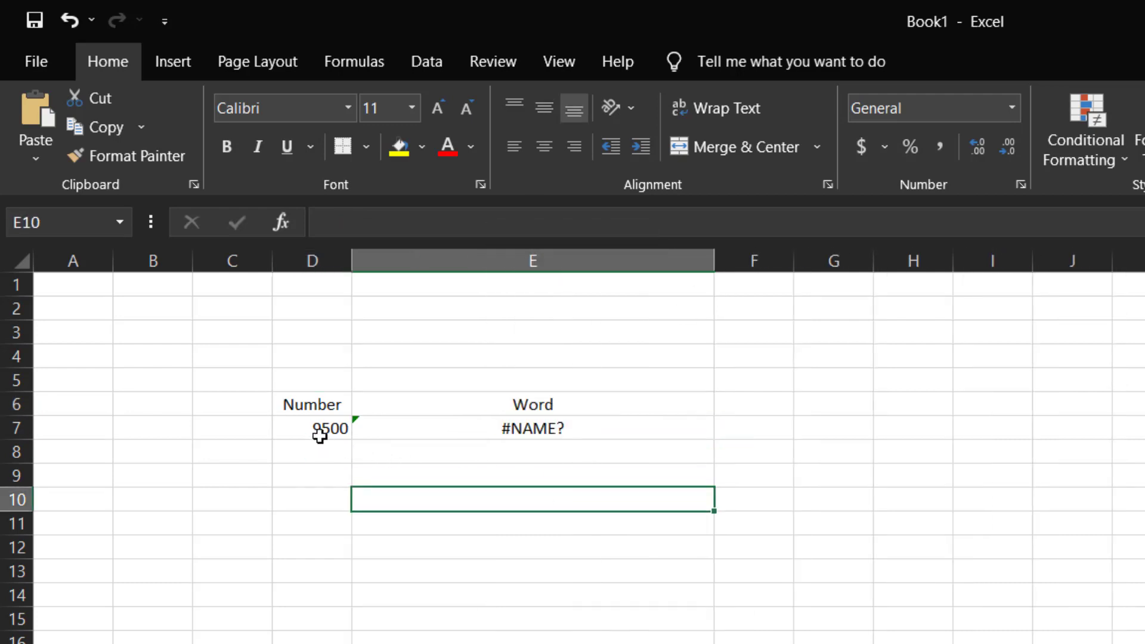
Step: Centre the cells below the headings in columns D and E horizontally and vertically, starting from row 7
left_click_drag(312, 425, 596, 641)
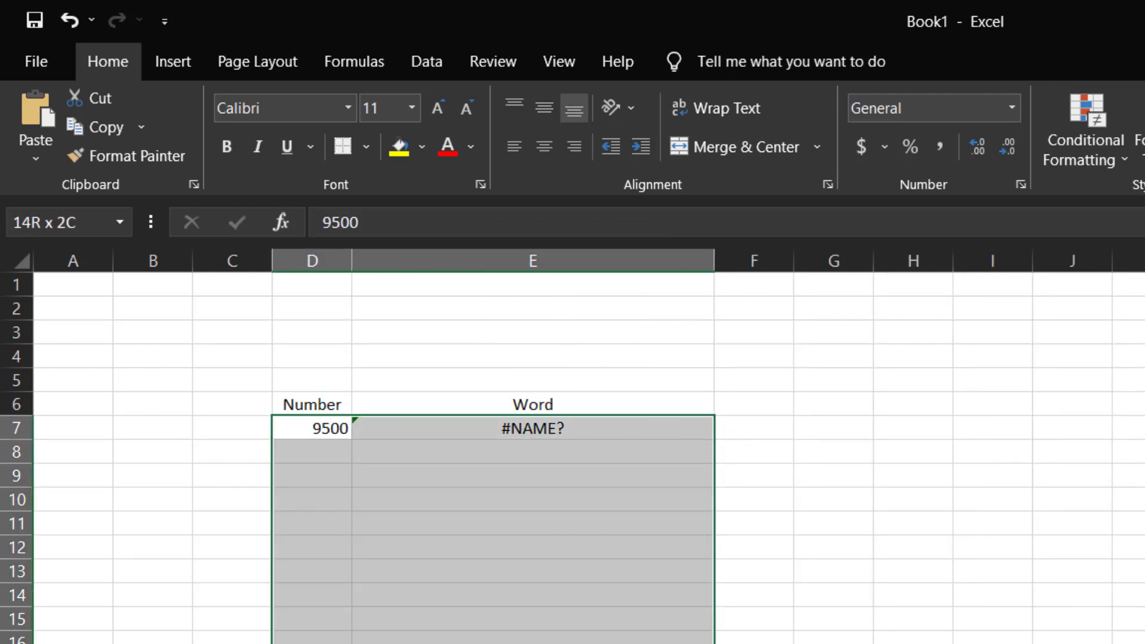
left_click(548, 136)
left_click(798, 505)
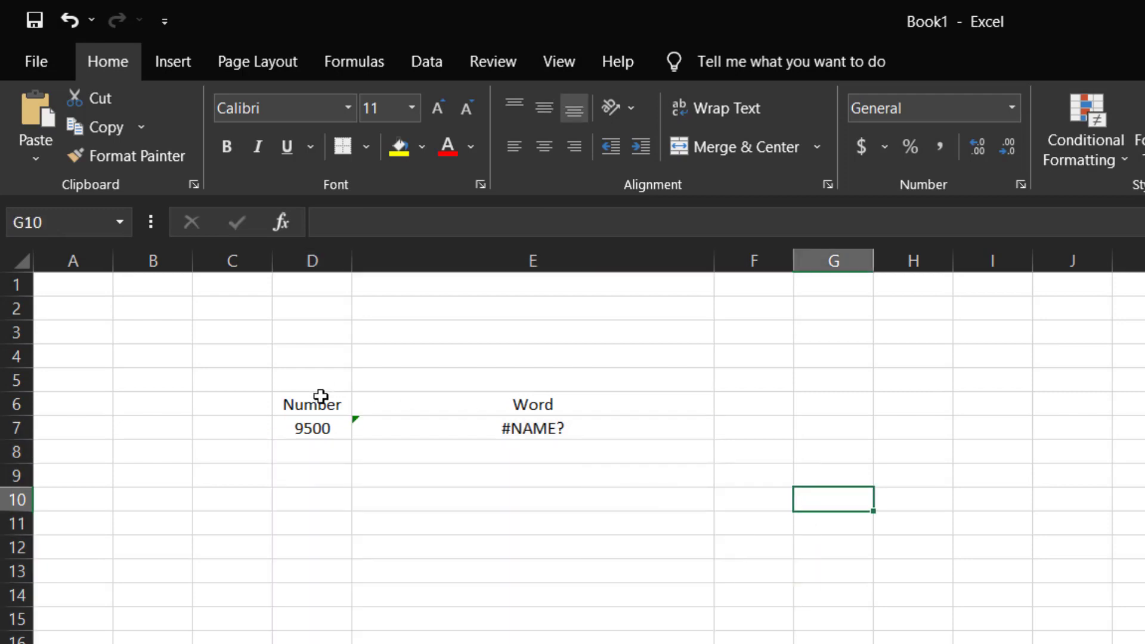
Step: Give the heading cells D6:E6 a yellow fill and bold text
left_click_drag(321, 396, 525, 404)
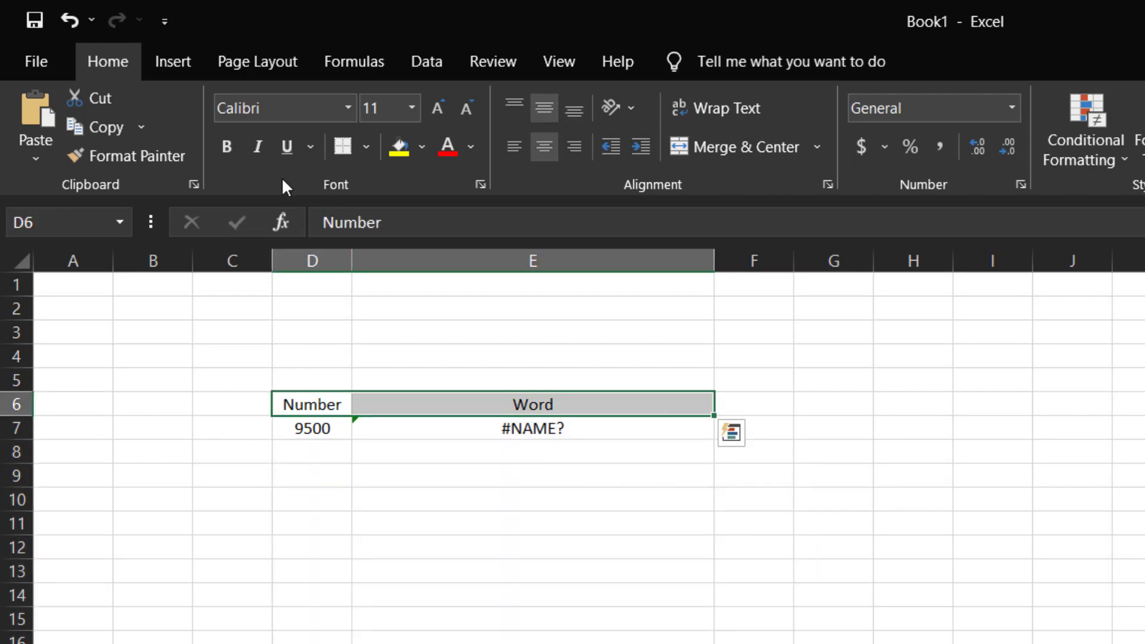
left_click(399, 148)
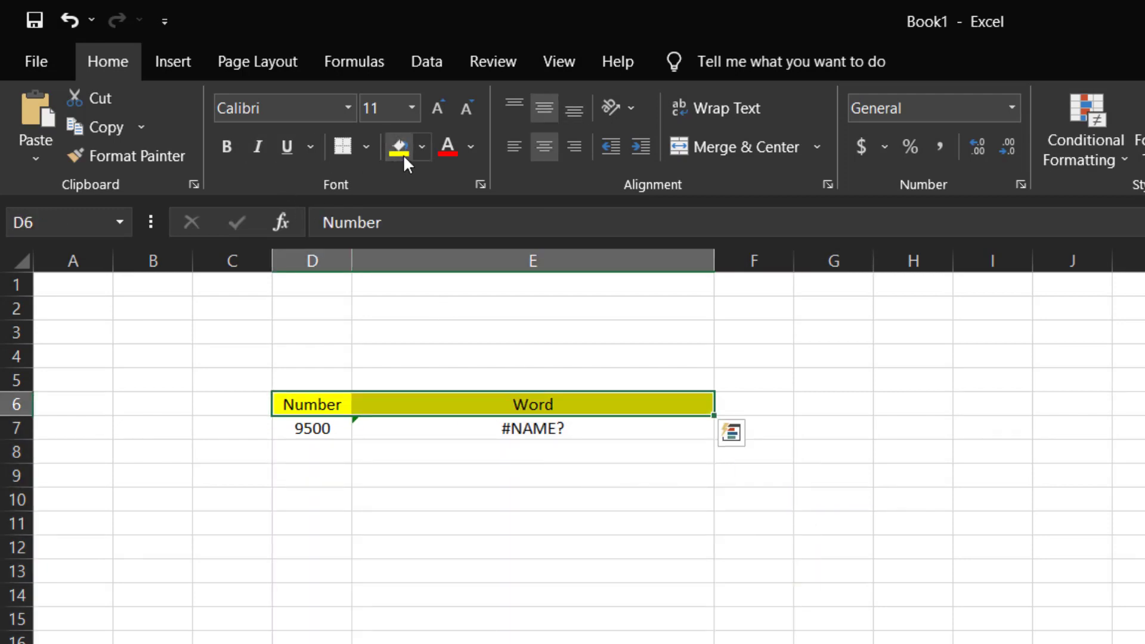
left_click(224, 148)
left_click(330, 429)
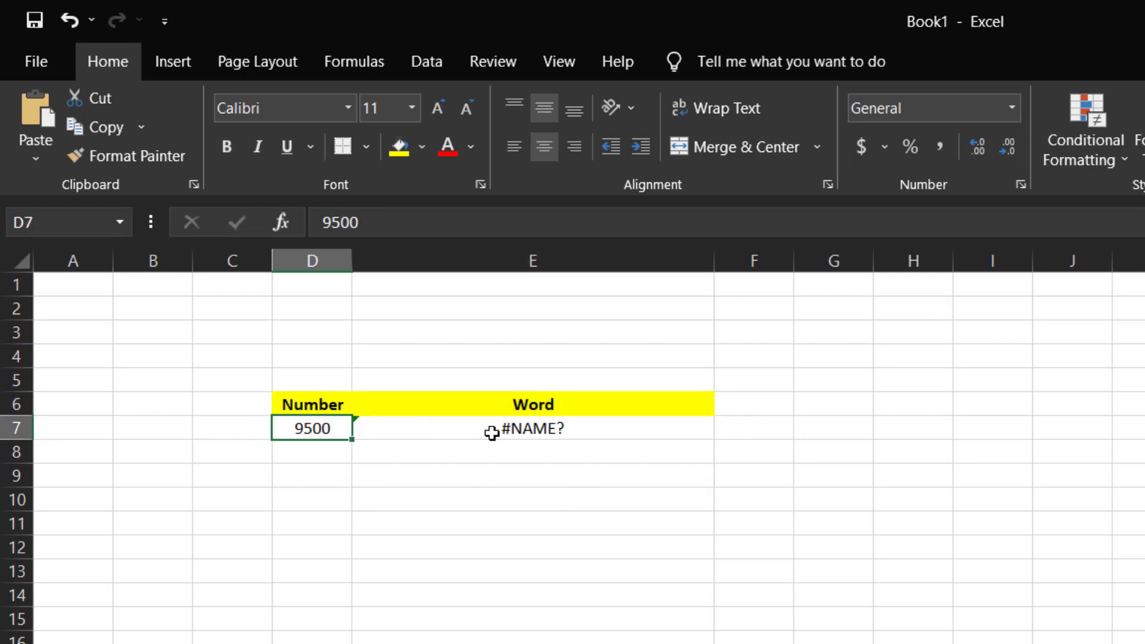
left_click(494, 430)
left_click(485, 541)
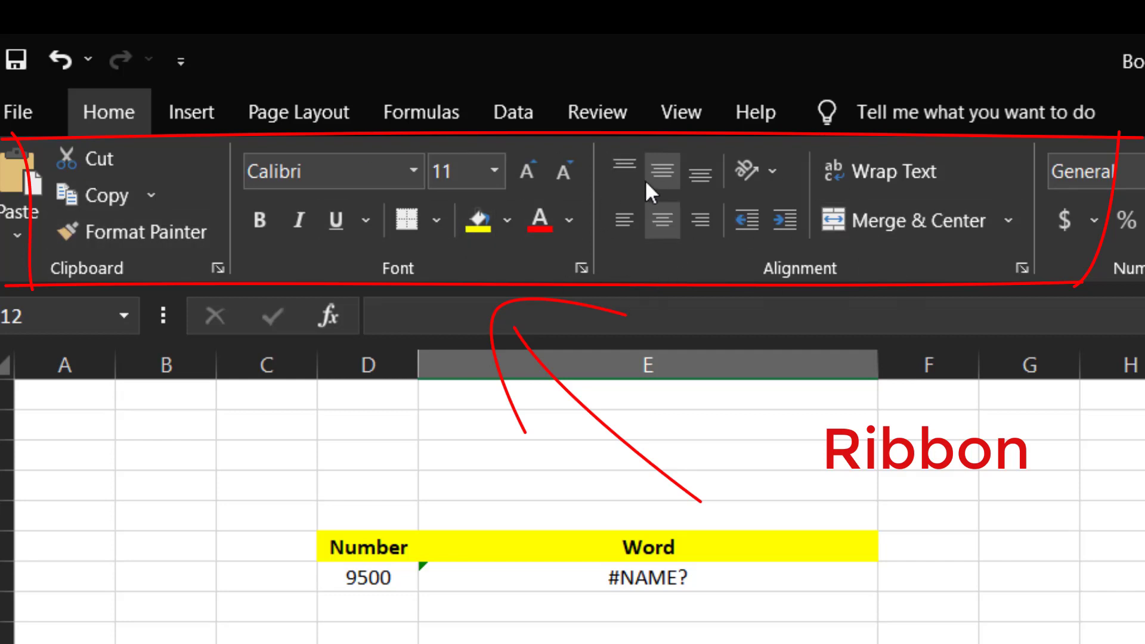
Step: Customize the ribbon so that the Developer tab is shown among the main tabs
right_click(673, 258)
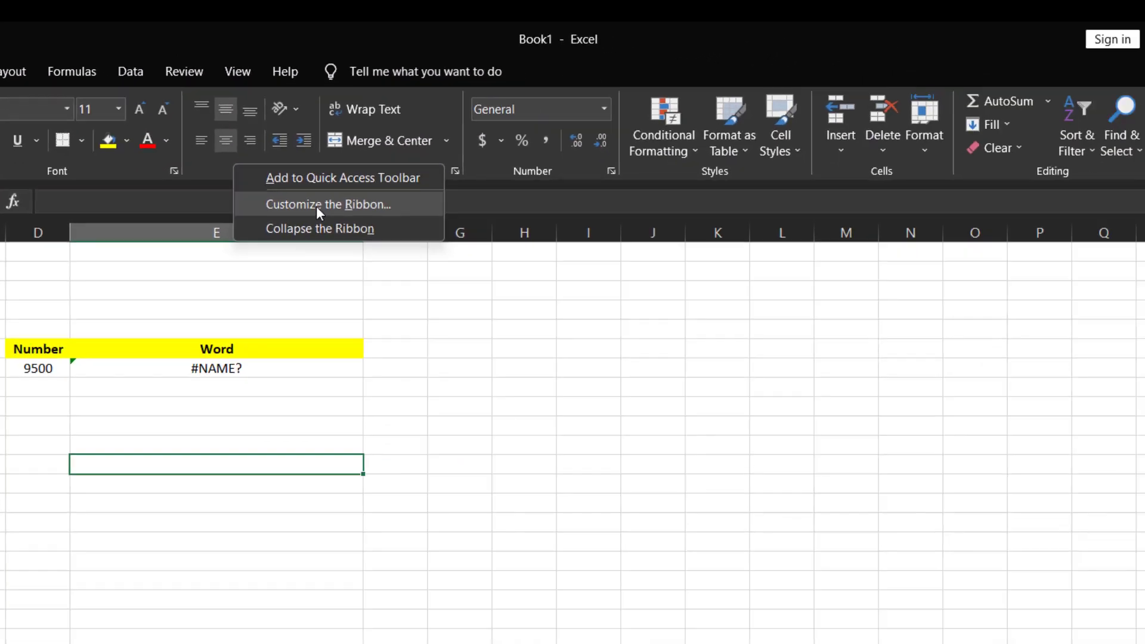
left_click(610, 442)
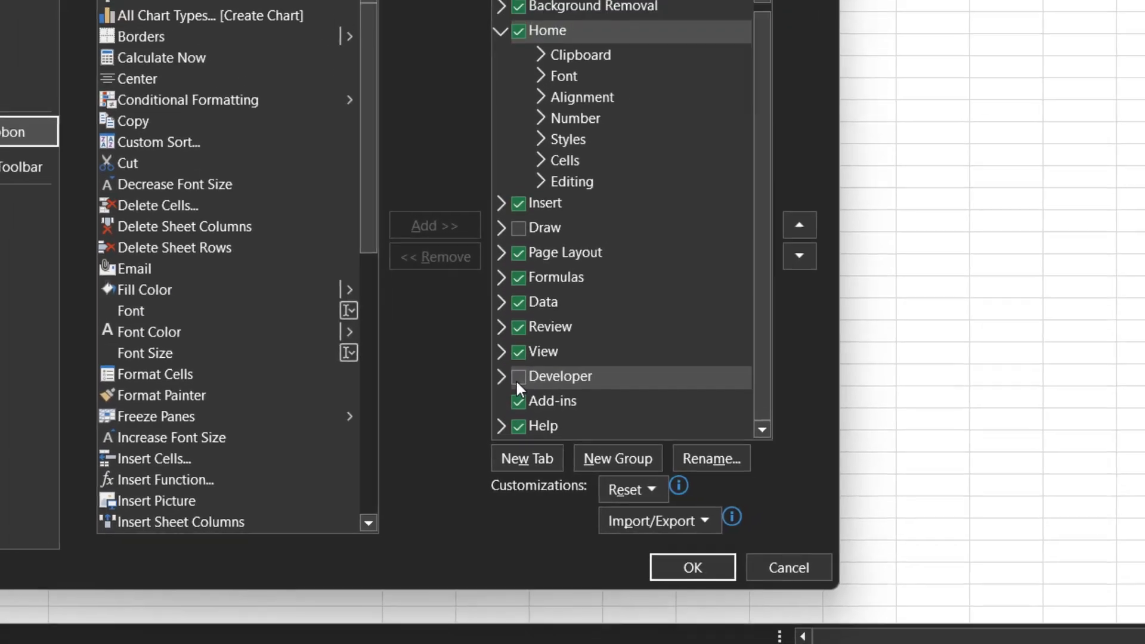
left_click(518, 378)
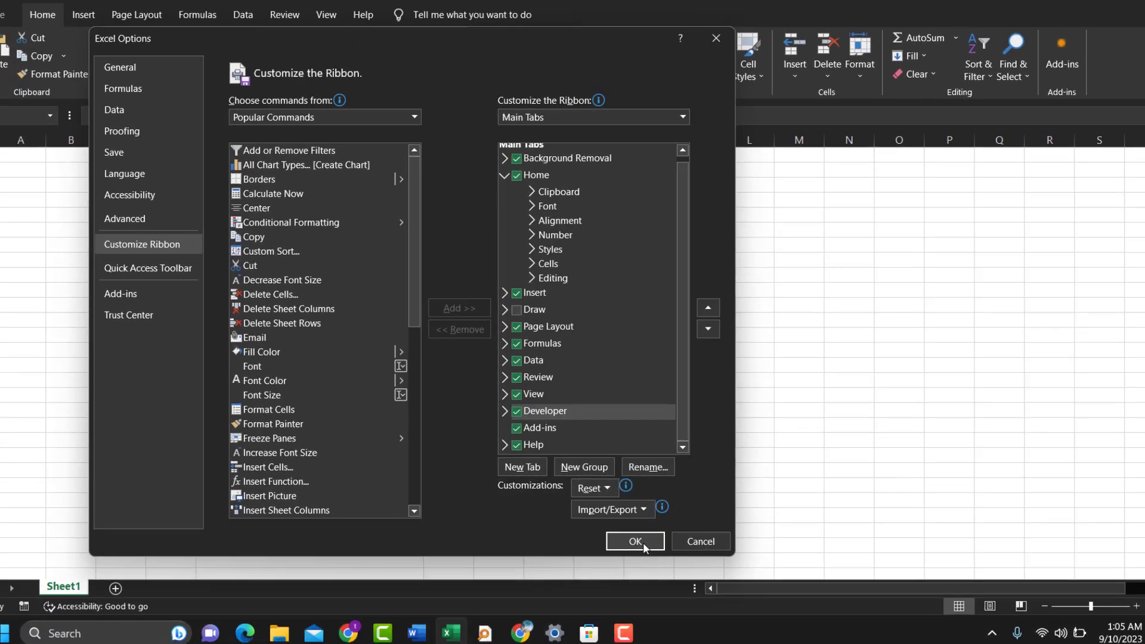
left_click(640, 542)
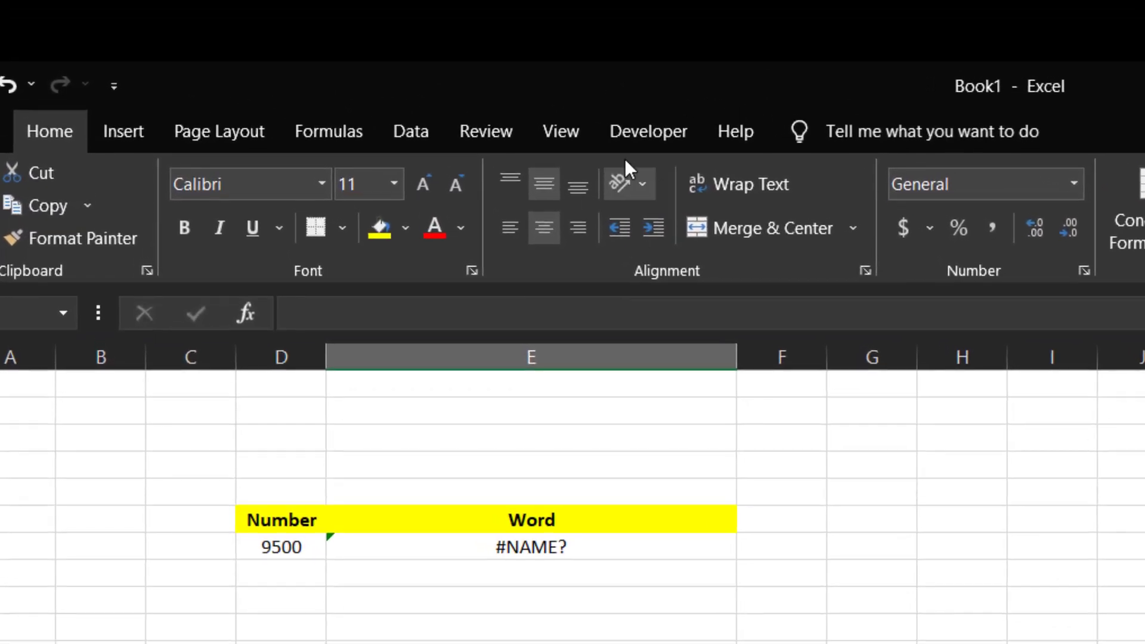
Step: Open the Visual Basic editor for the workbook and insert a new module
left_click(629, 136)
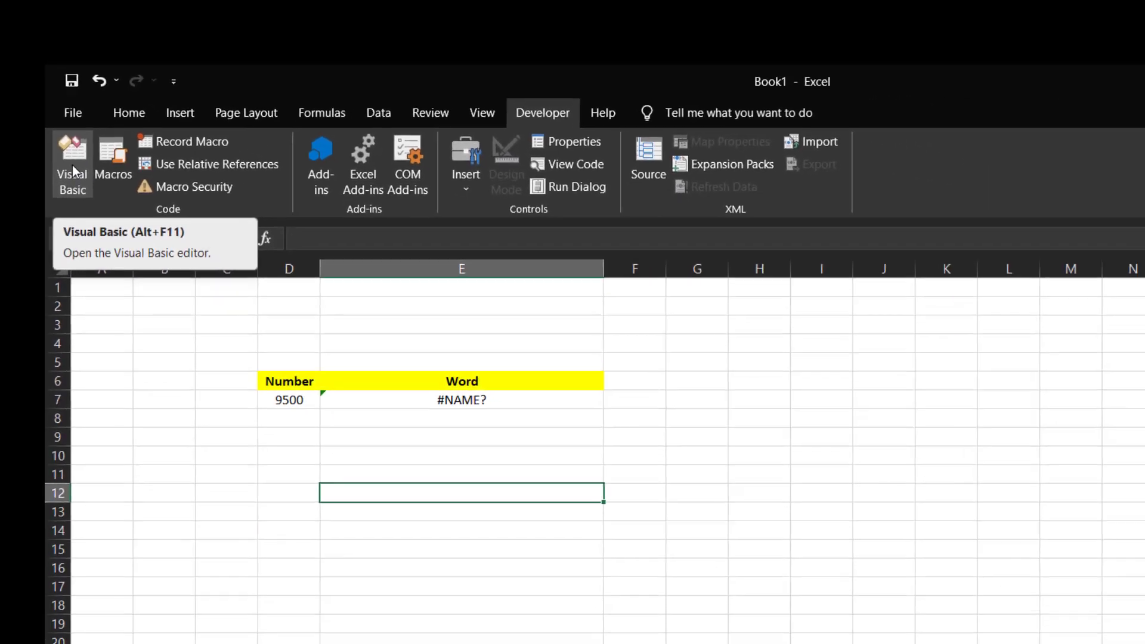
left_click(87, 200)
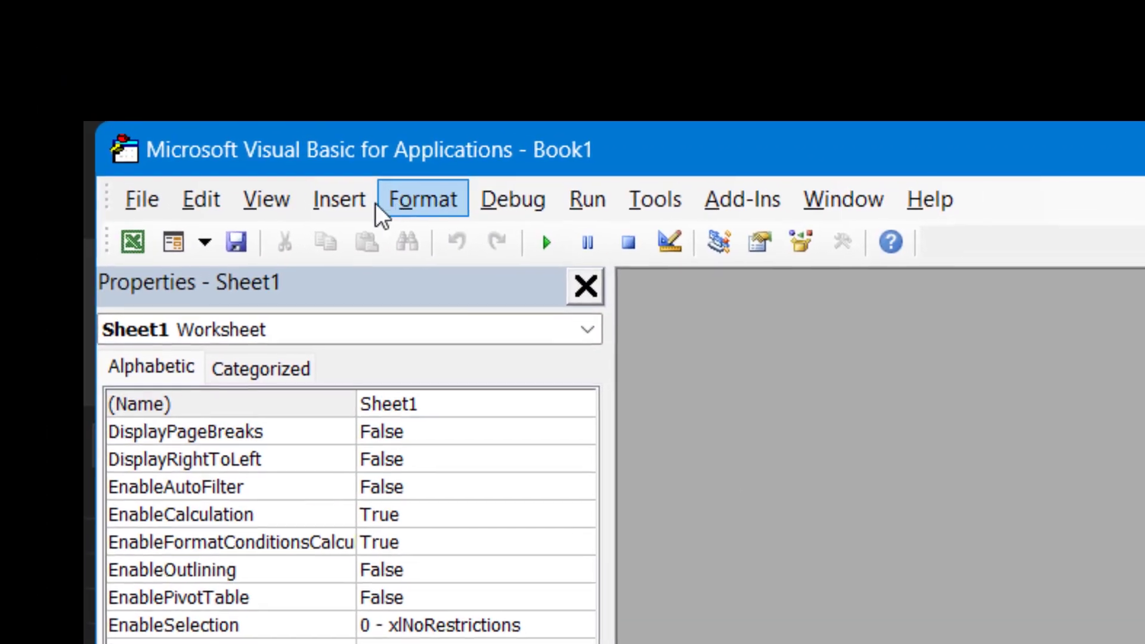
left_click(361, 207)
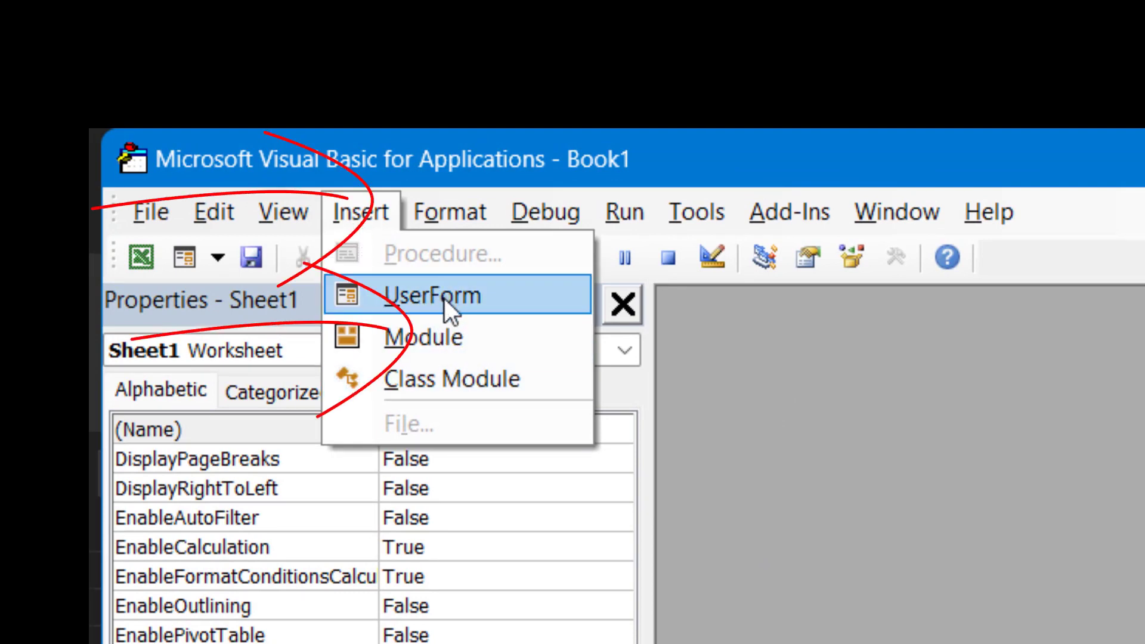
left_click(460, 337)
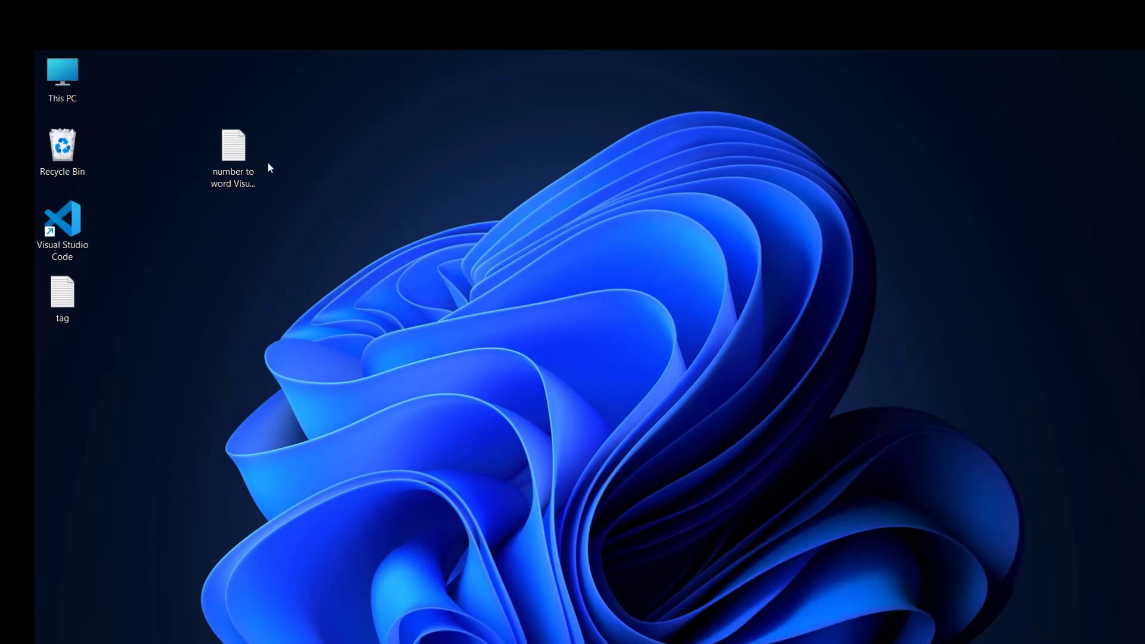
Step: Open the desktop text file "number to word Visual Basic code" in Notepad and copy all of its code
left_click(233, 176)
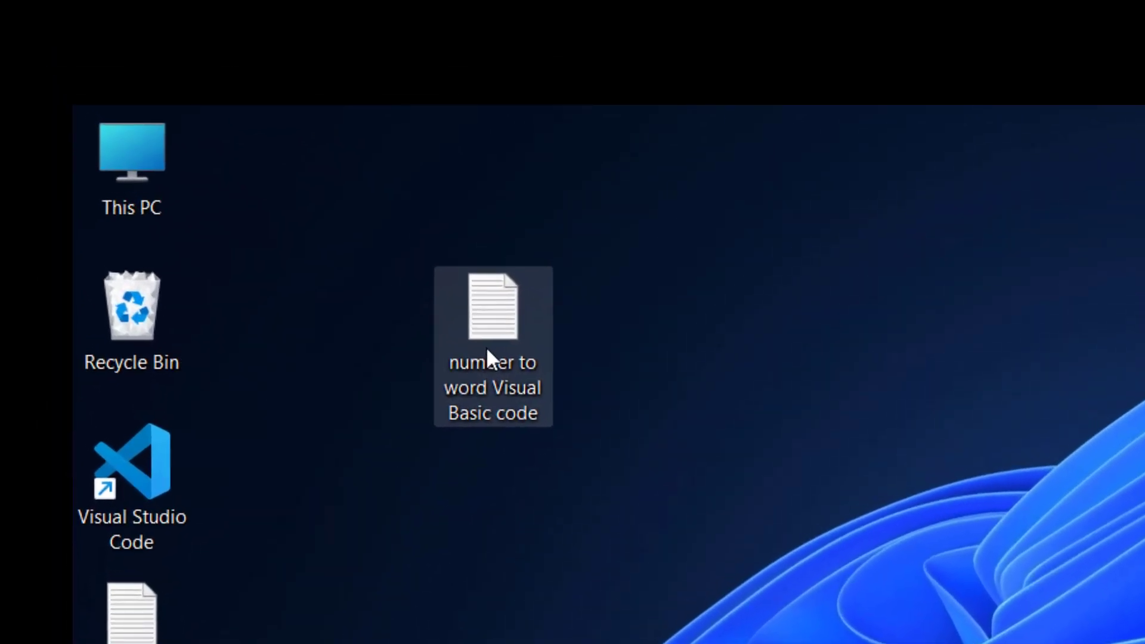
double_click(233, 178)
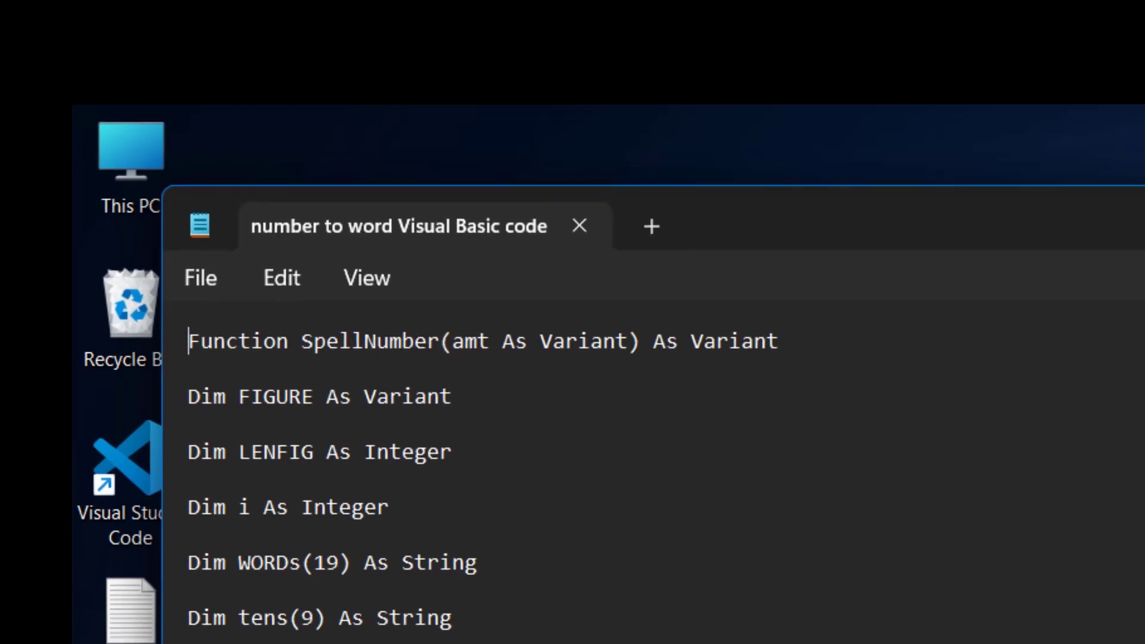
key("ctrl+a")
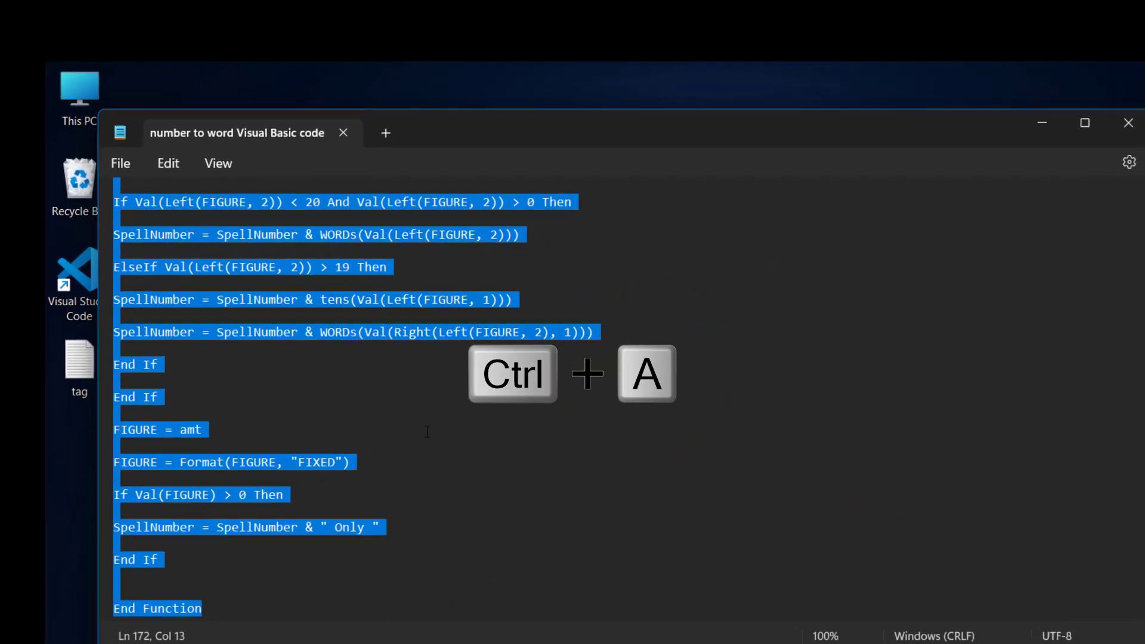
key("ctrl+c")
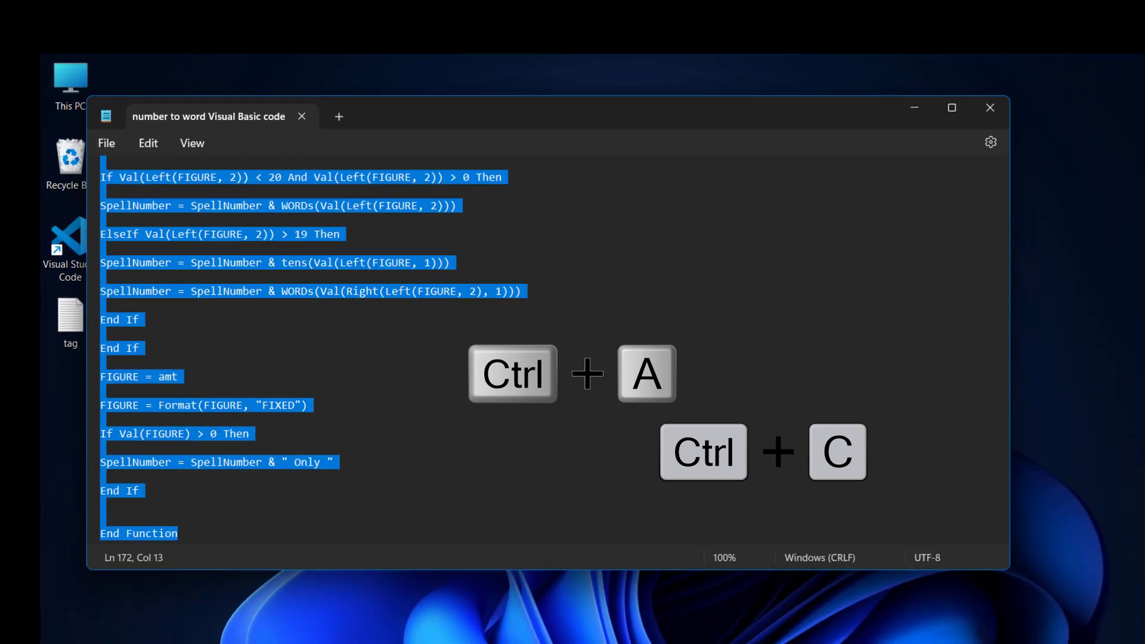
Step: Switch back to the Visual Basic editor and paste the copied SpellNumber function code into the empty Module1 code window
mouse_move(531, 643)
left_click(623, 632)
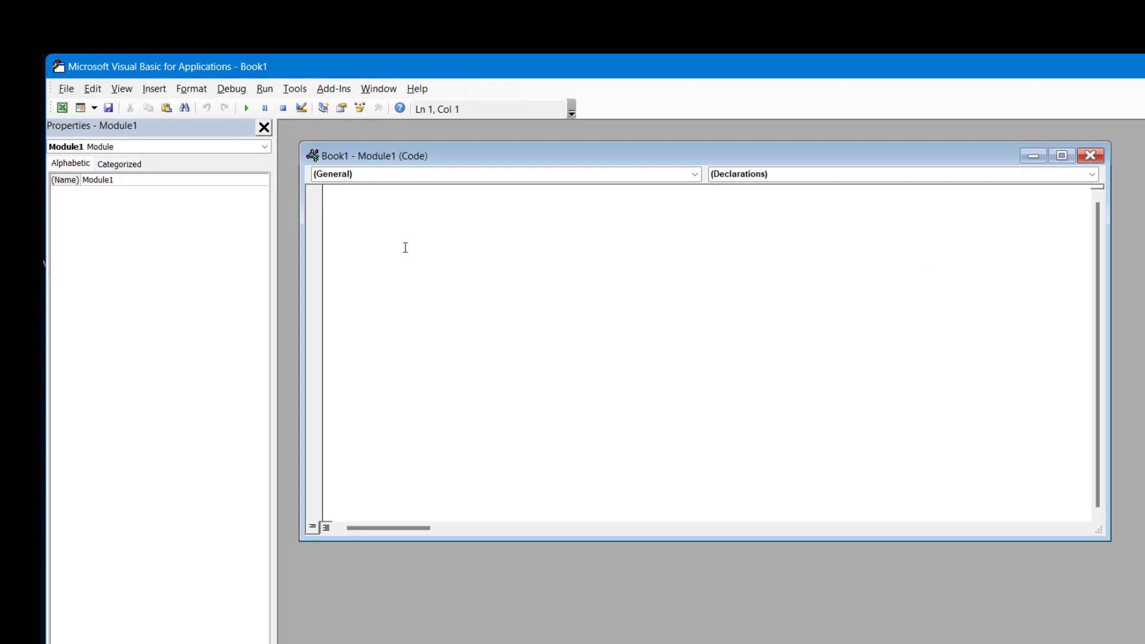
key("ctrl+v")
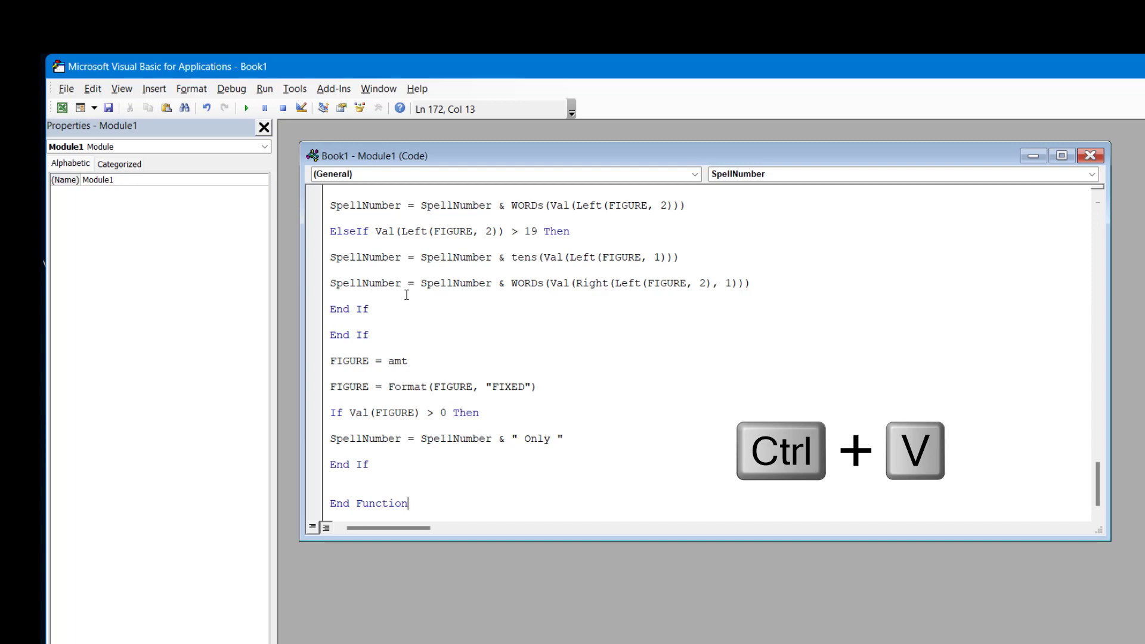
scroll(418, 316, "up", 2)
scroll(423, 334, "down", 2)
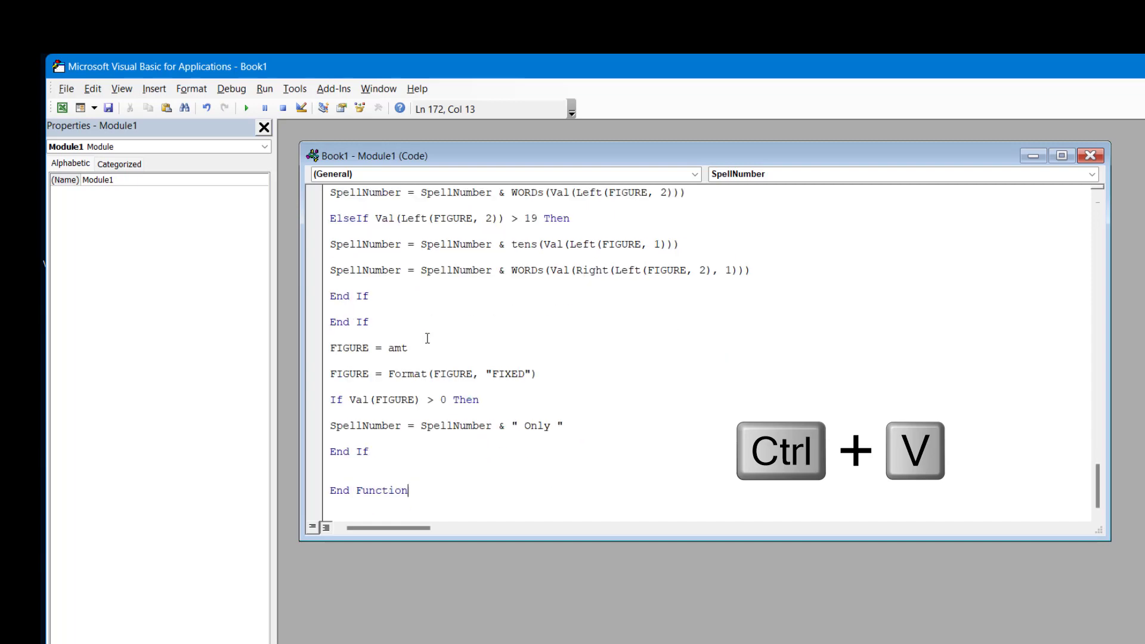
Step: Save the workbook to the Desktop as Book1 with the Excel Workbook file type
key("ctrl+s")
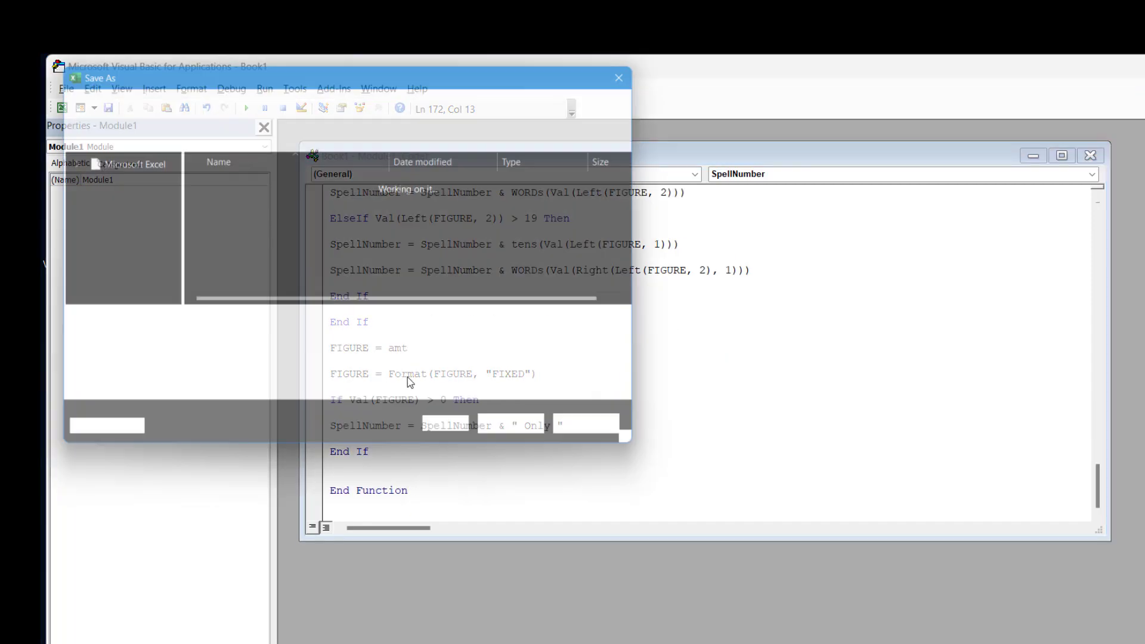
left_click(118, 219)
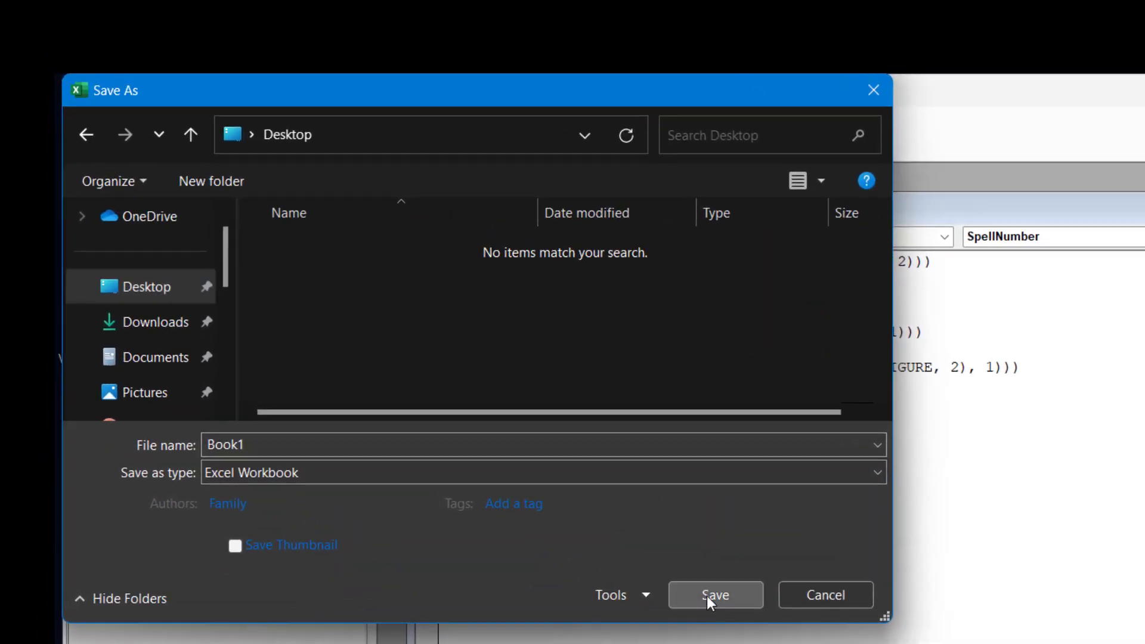
left_click(526, 437)
left_click(818, 626)
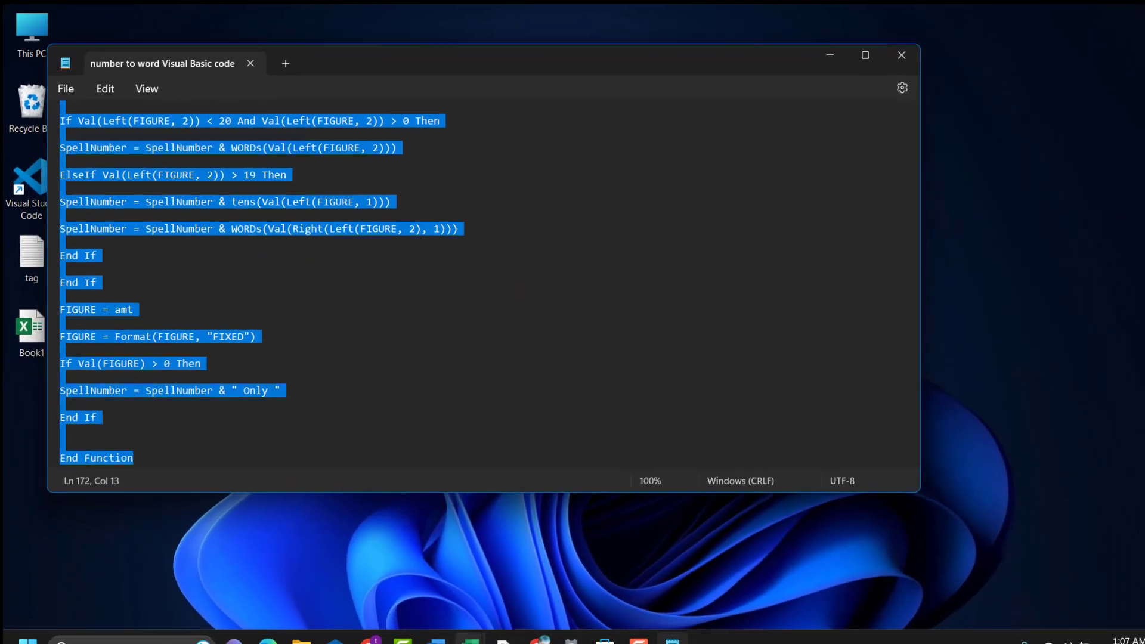
Step: Switch back to the Book1 worksheet in Excel and enter 9500 in cell D9
mouse_move(453, 626)
left_click(406, 576)
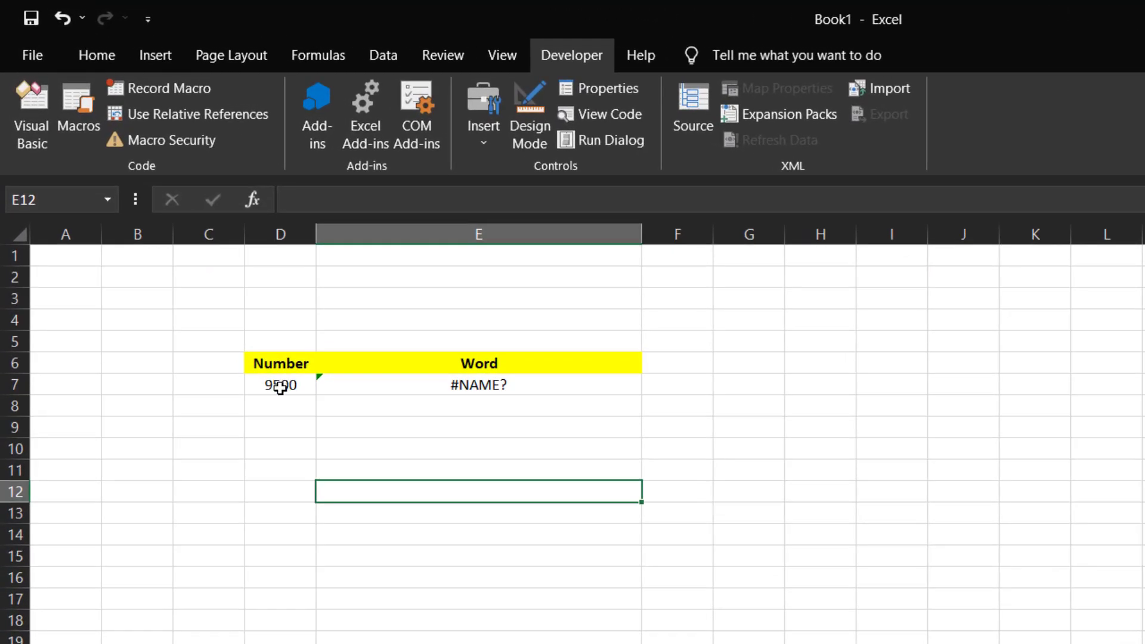
left_click(280, 388)
left_click(424, 391)
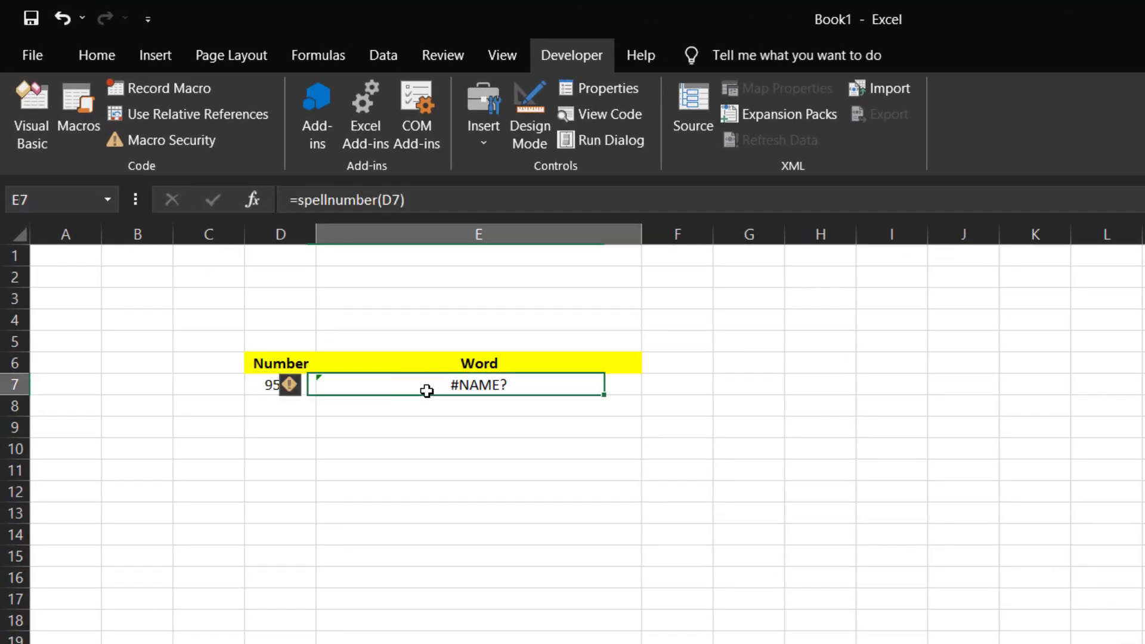
left_click(272, 427)
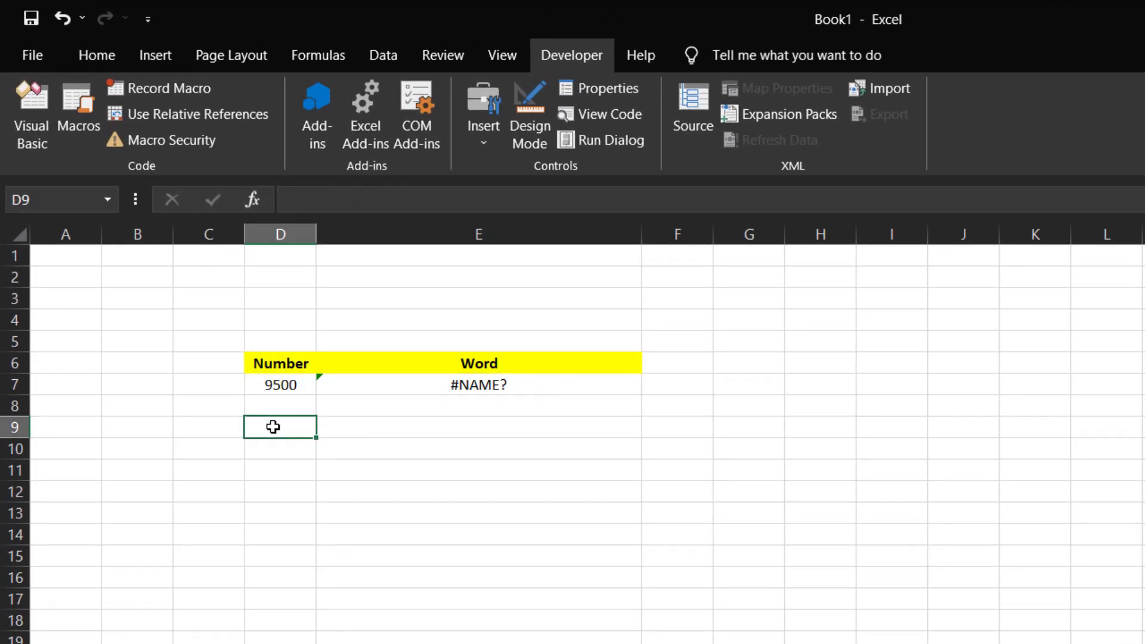
type("9500")
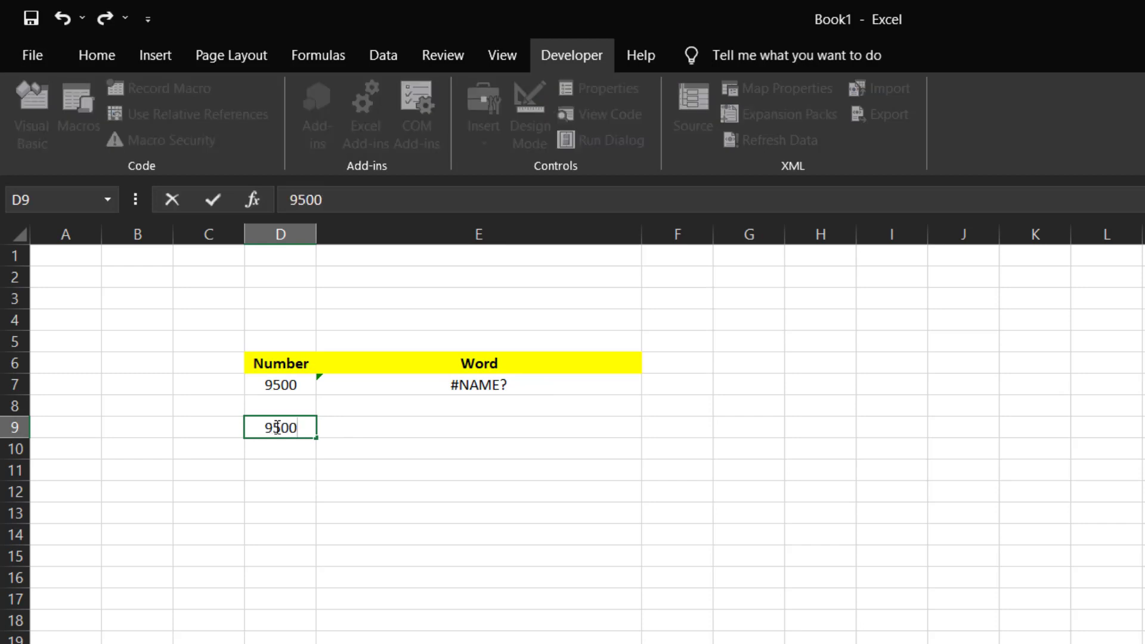
key("Tab")
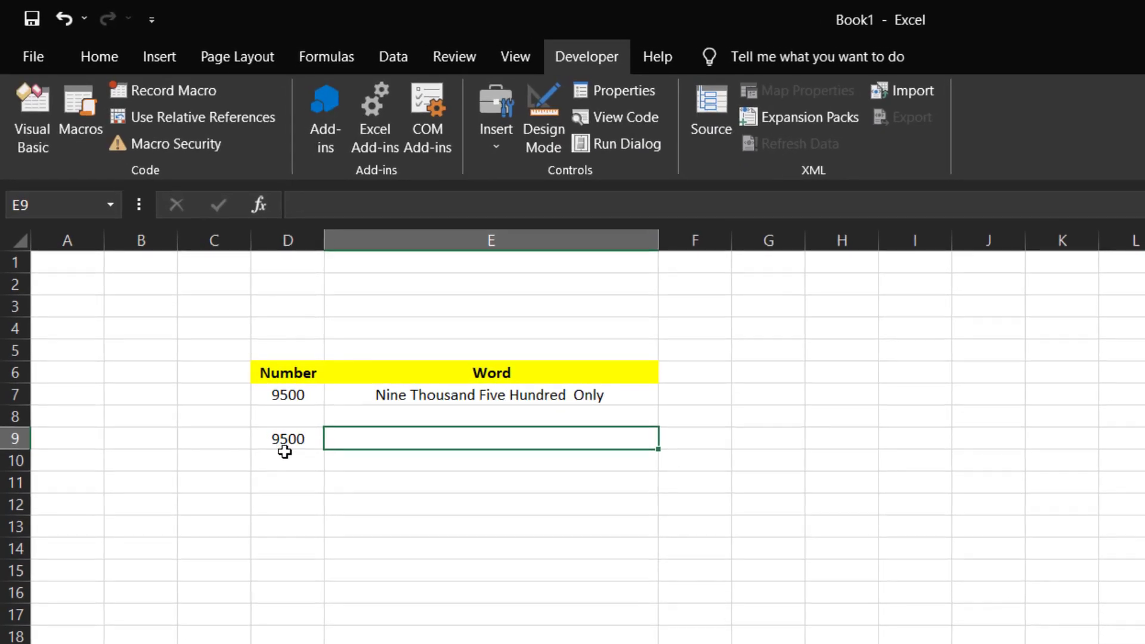
Step: Enter the formula =SpellNumber(D9) in cell E9 and fill it down column E beyond row 18
type("=")
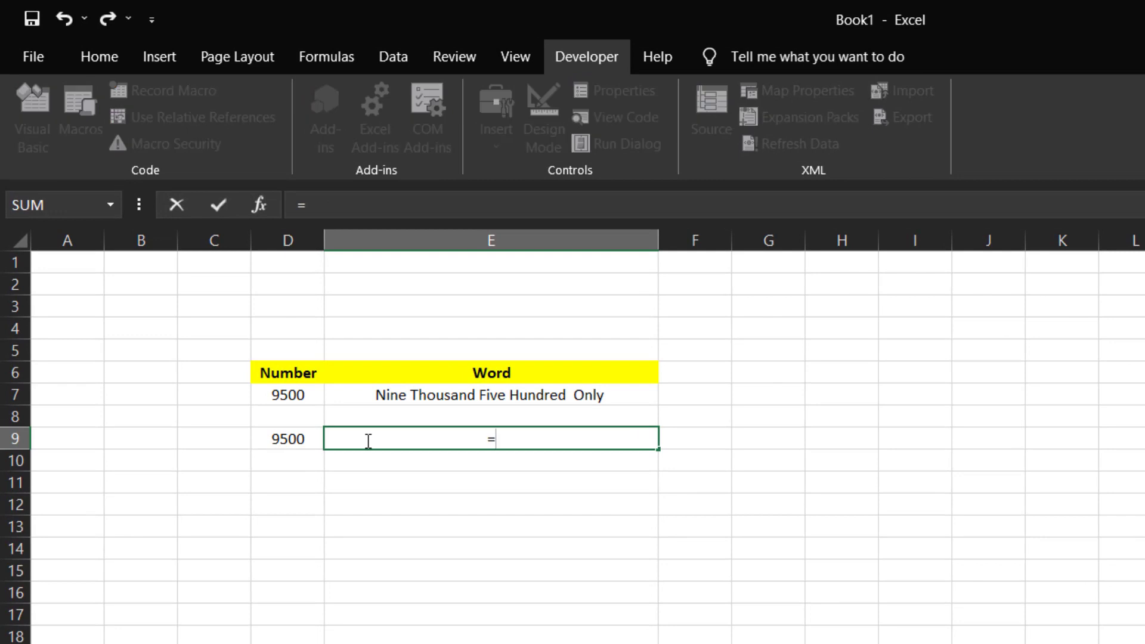
type("spe")
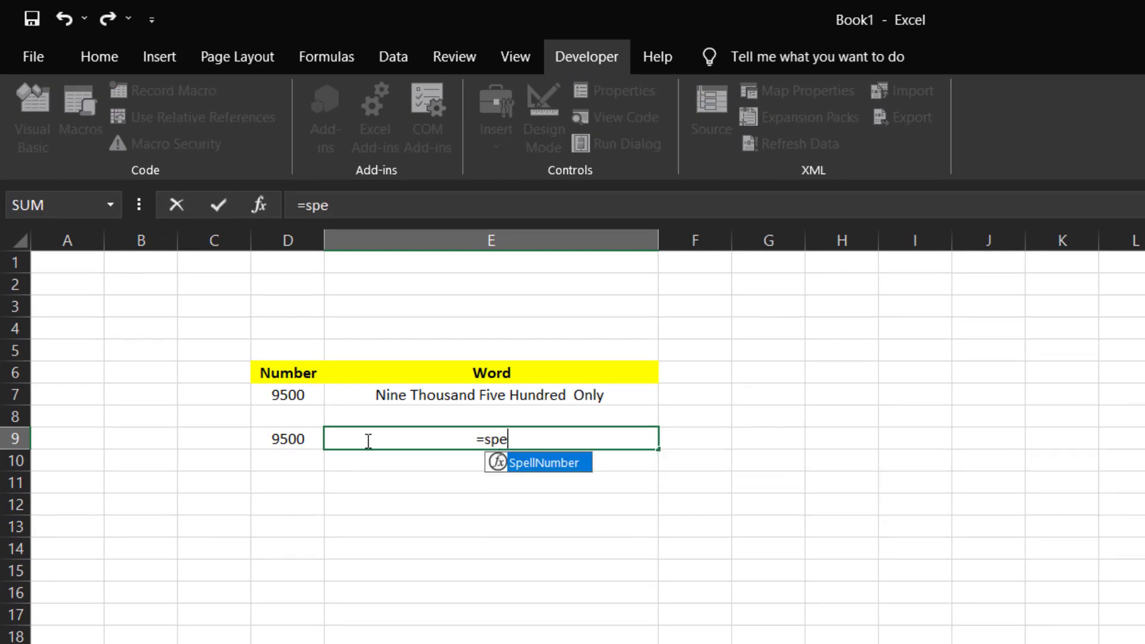
double_click(522, 464)
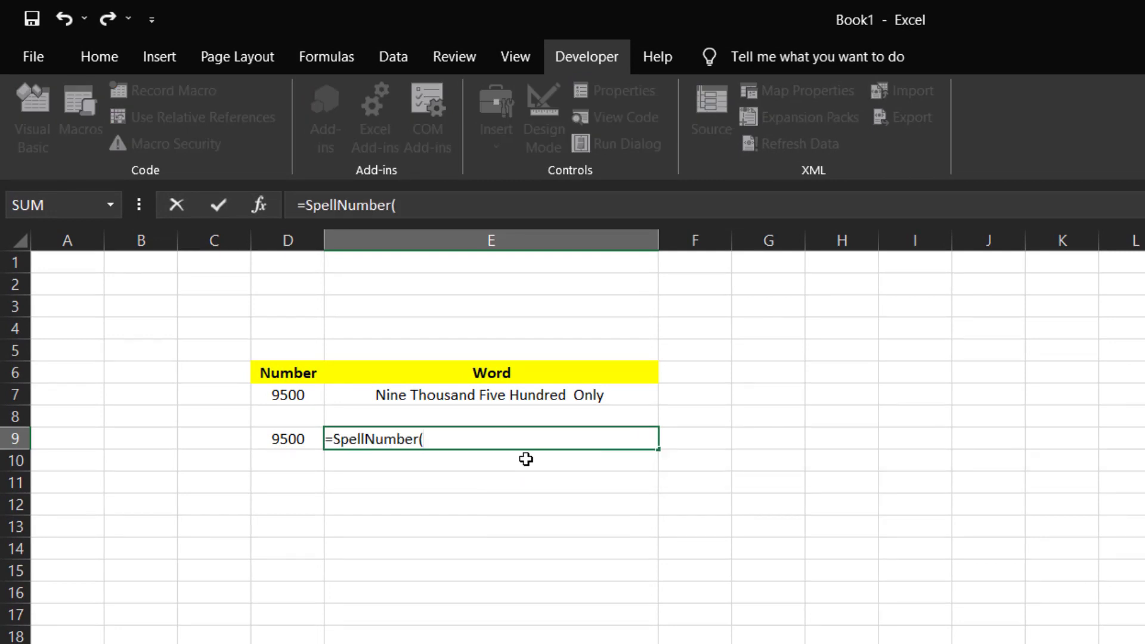
left_click(291, 439)
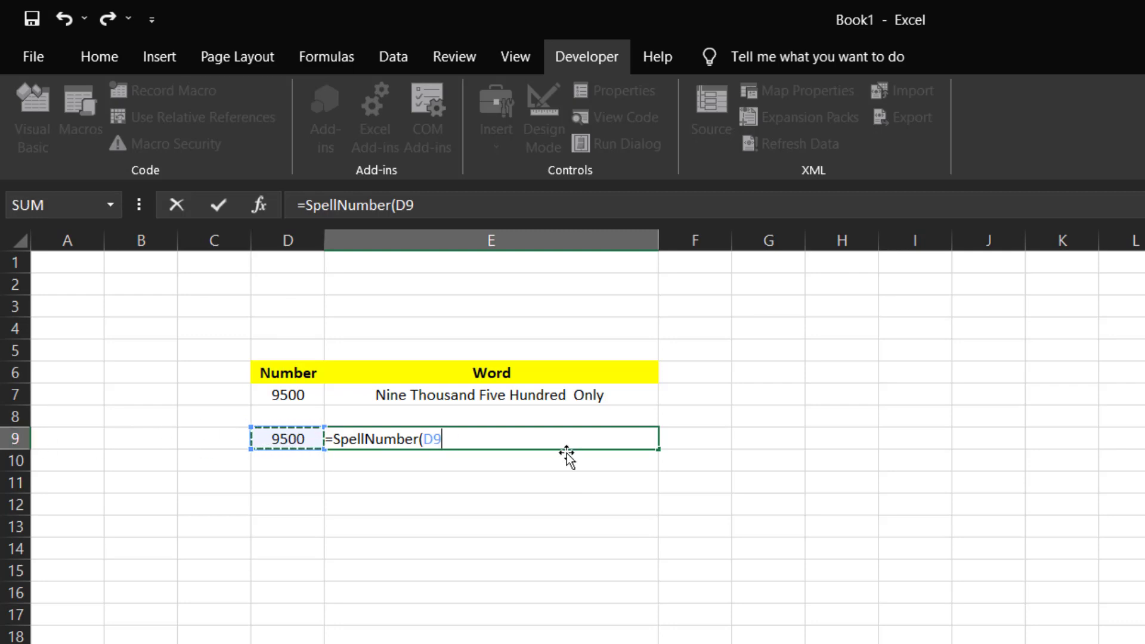
type(")")
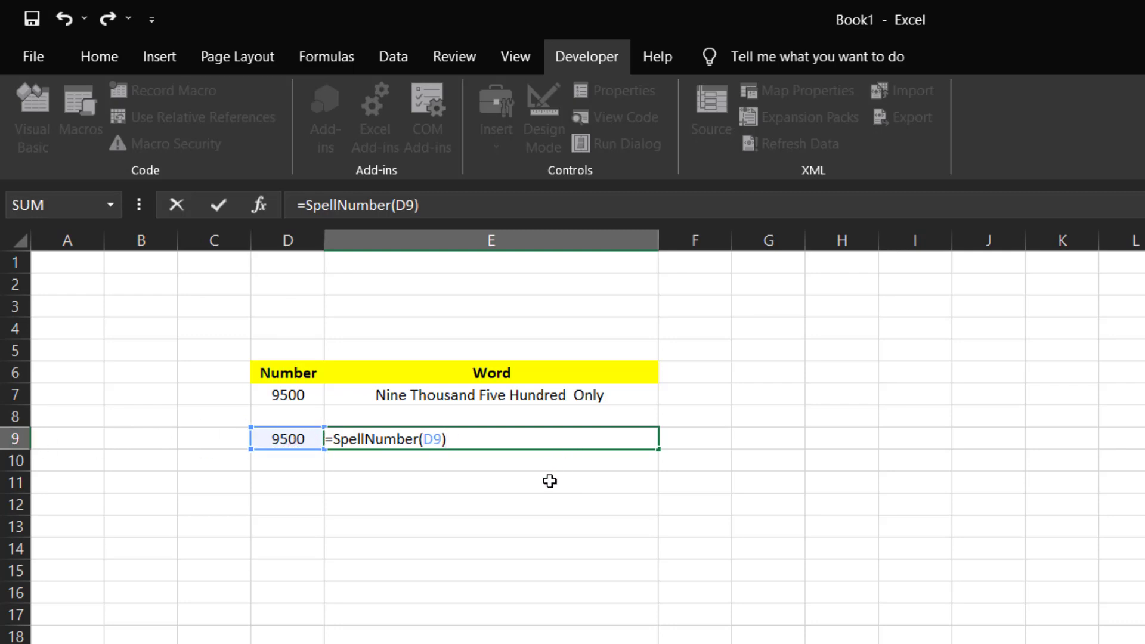
key("Return")
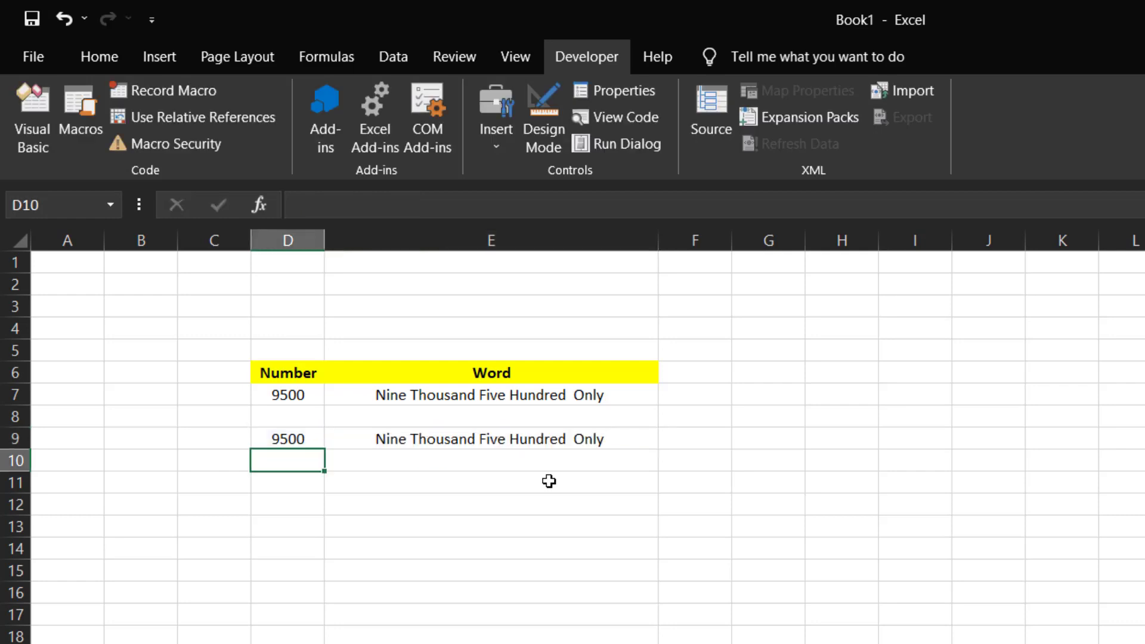
left_click(607, 443)
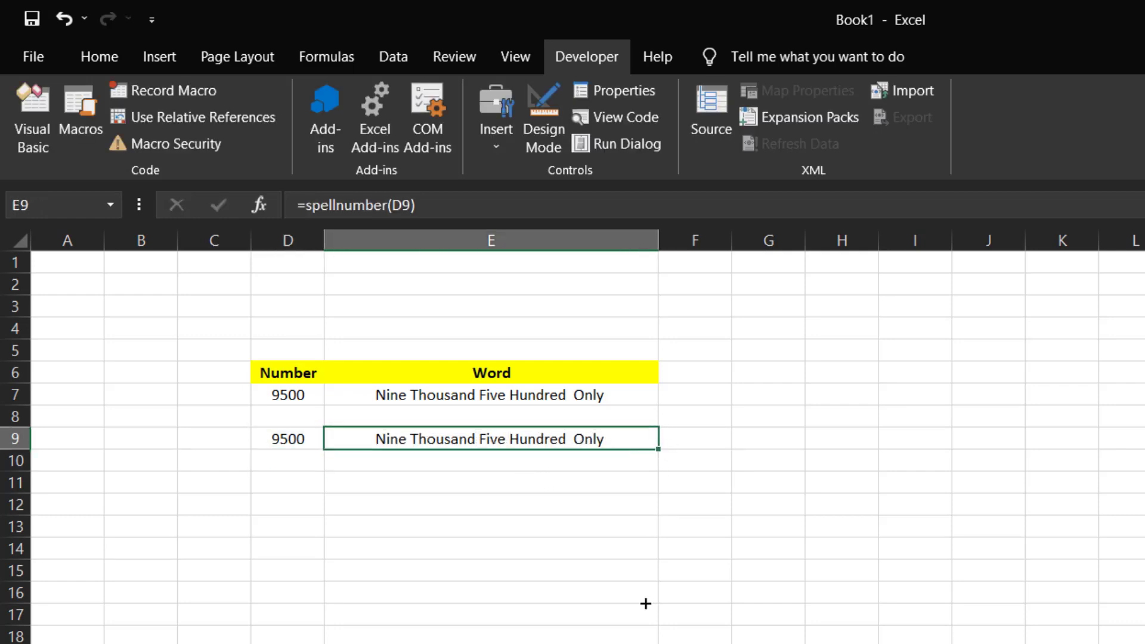
left_click_drag(645, 604, 646, 643)
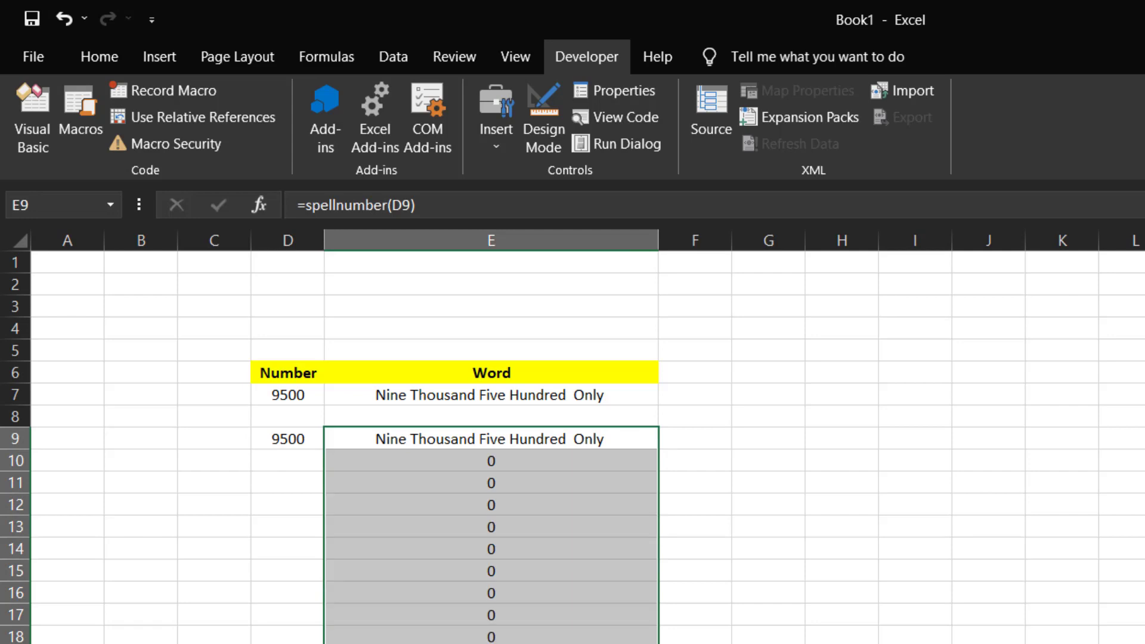
Step: In the Number column, enter 56800 in D10, 5600 in D11 and 8900 in D13
left_click(287, 464)
type("56800")
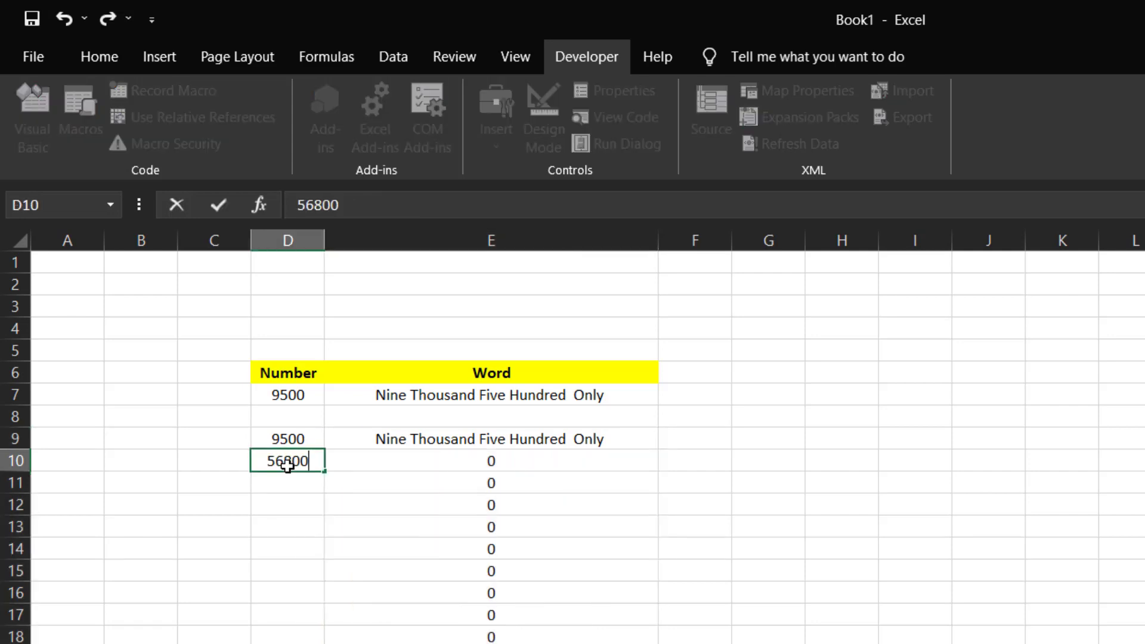
left_click(312, 532)
left_click(288, 485)
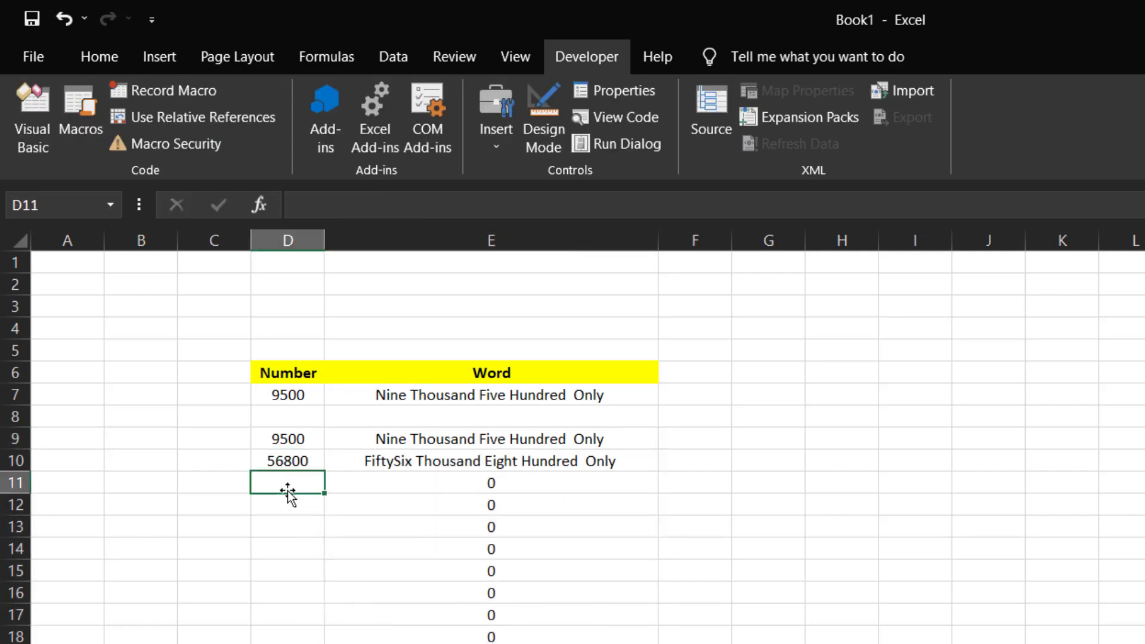
type("5600")
left_click(294, 545)
left_click(289, 520)
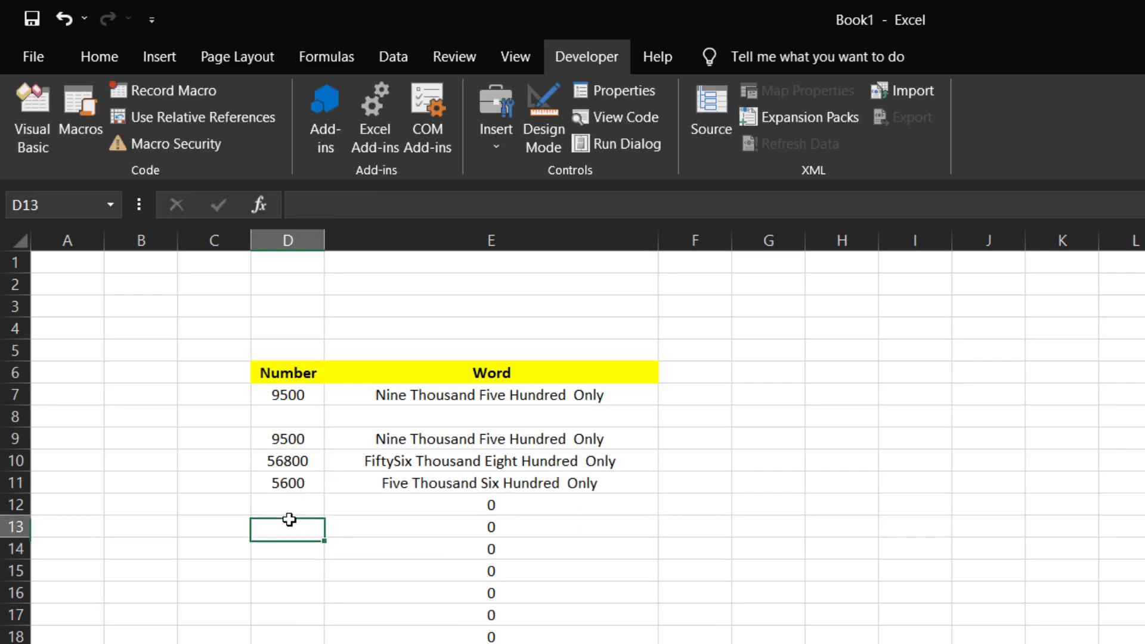
type("8900")
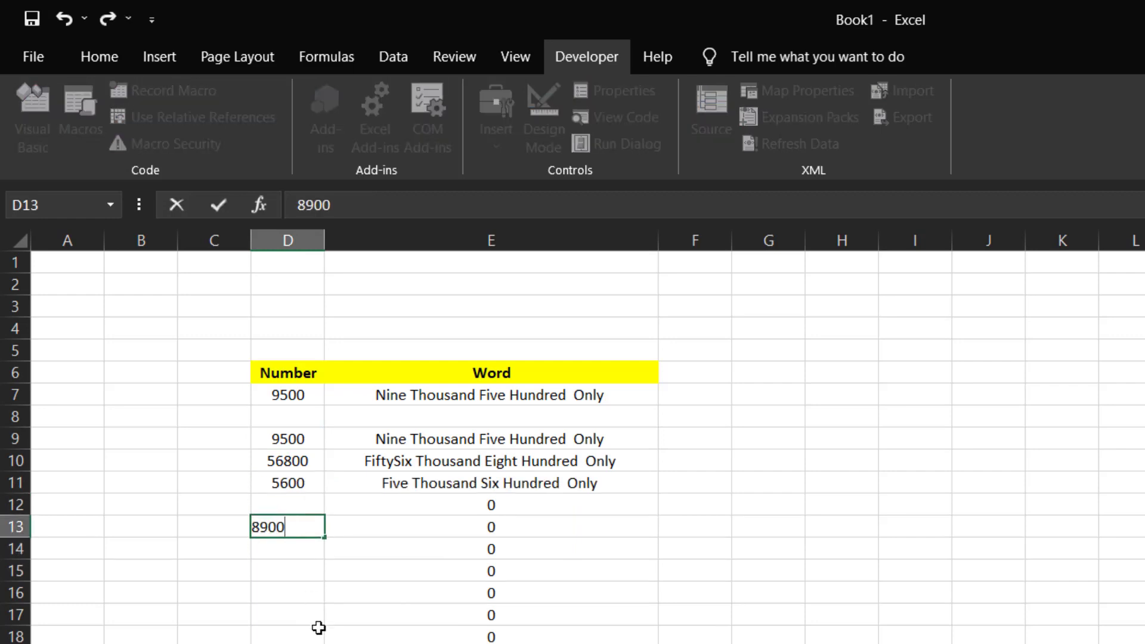
left_click(317, 631)
Step: Enter 3200 in cell D16 and 7800 in cell D18 of the Number column
left_click(274, 599)
type("3200")
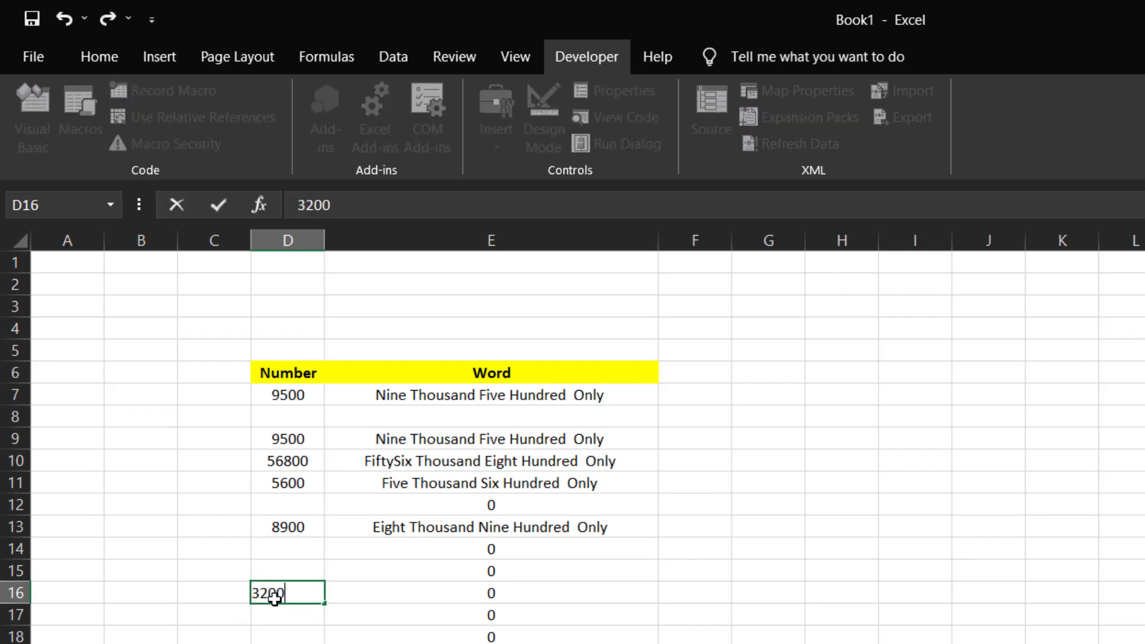
left_click(287, 643)
left_click(278, 632)
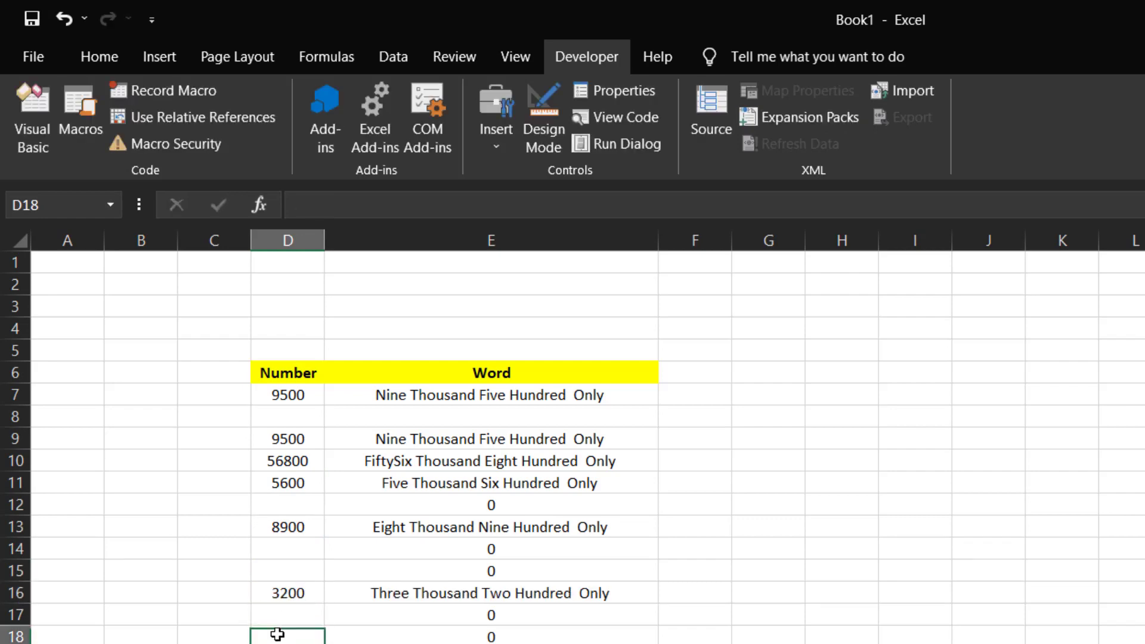
type("7800")
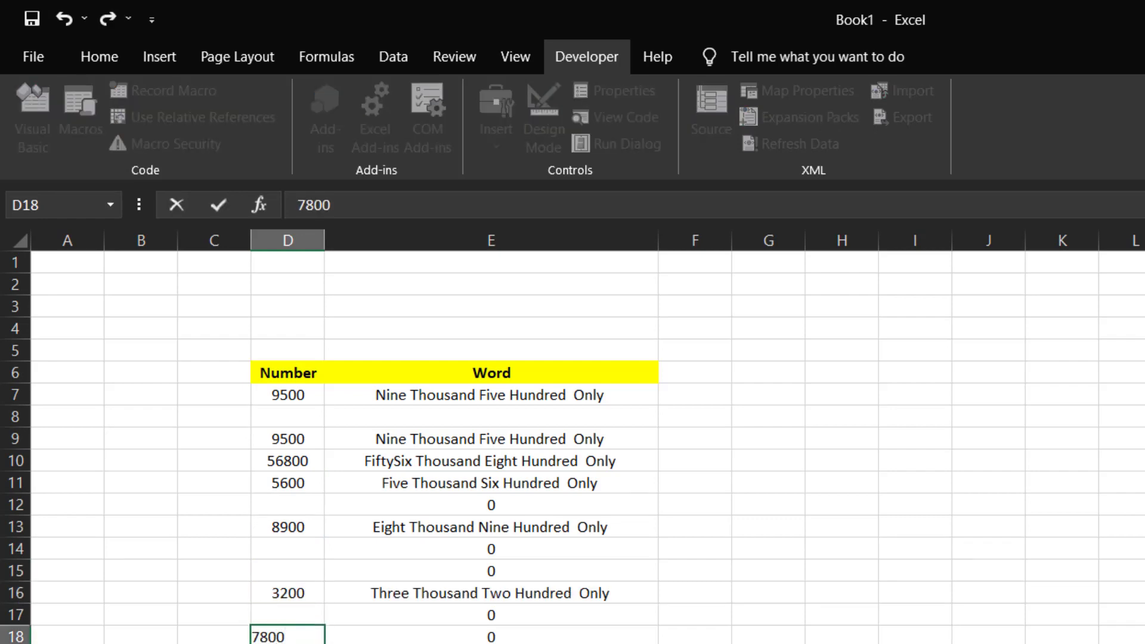
left_click(454, 643)
Step: Enter 8900 in cell D20 and 1500 in cell D21 of the Number column
left_click(287, 643)
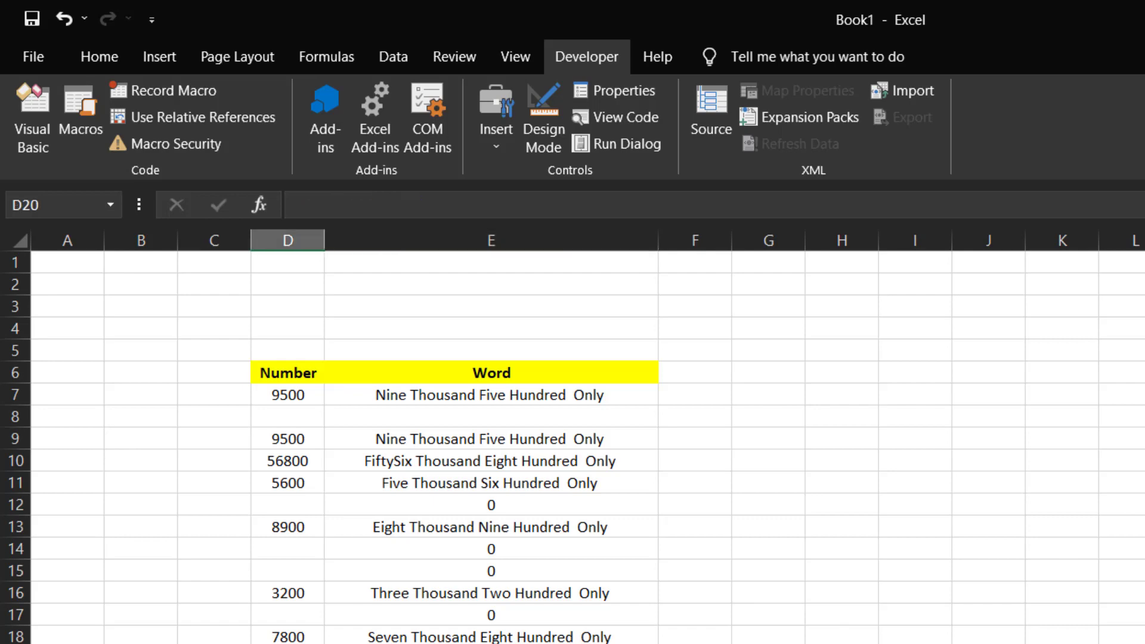
type("8900")
left_click(465, 642)
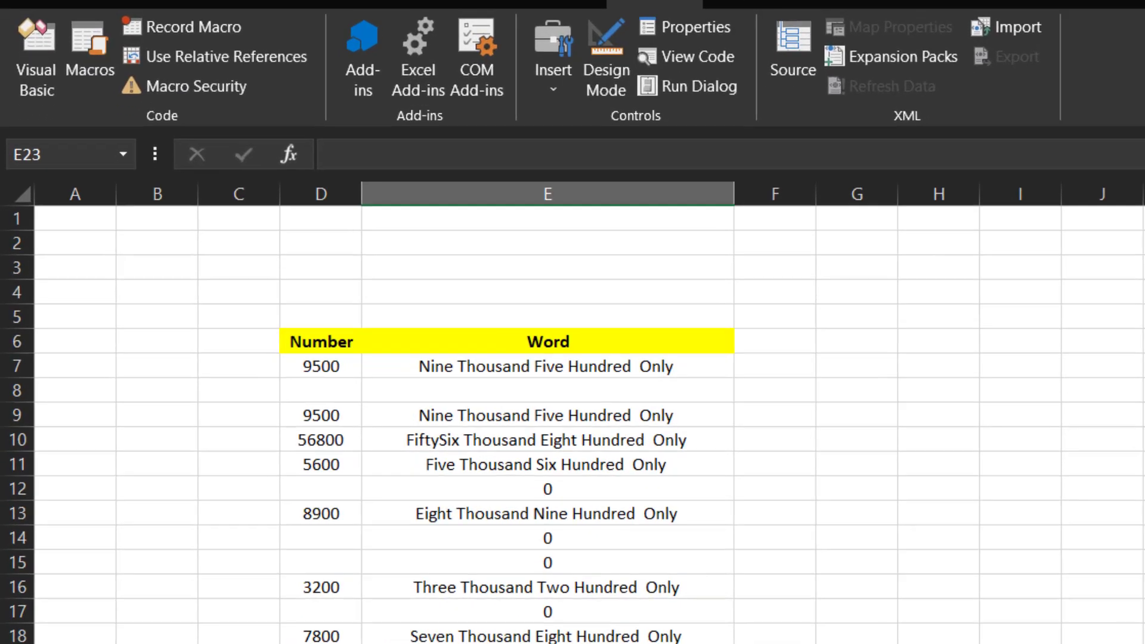
left_click(288, 643)
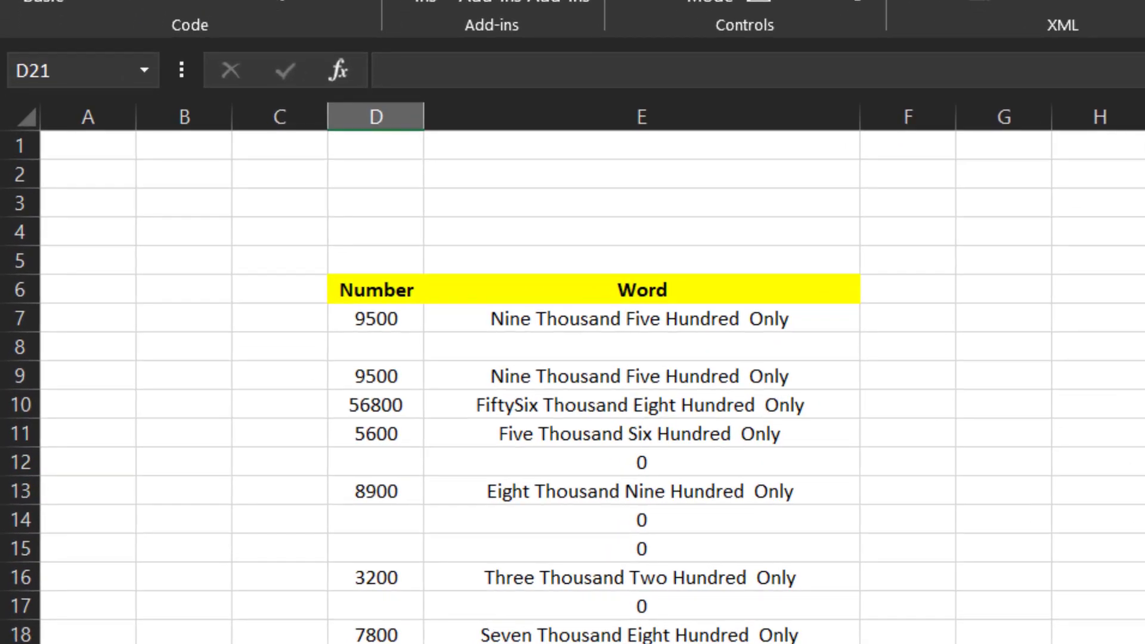
type("1500")
key("Return")
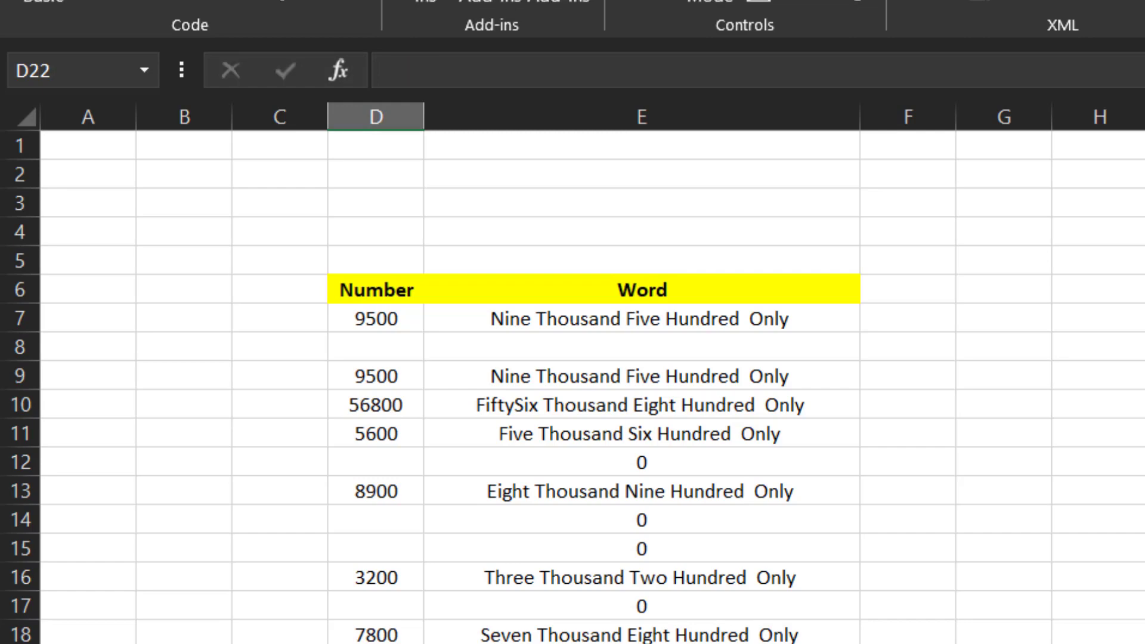